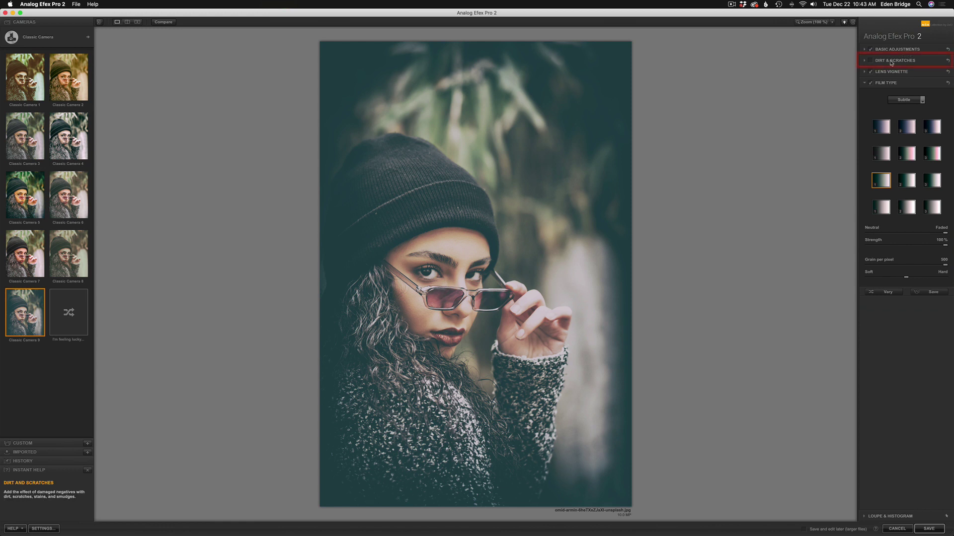
Enable Dirt & Scratches and confirm its Organic texture at 100% strength
{"action": "left_click", "coordinate": [871, 61]}
{"action": "left_click", "coordinate": [871, 61]}
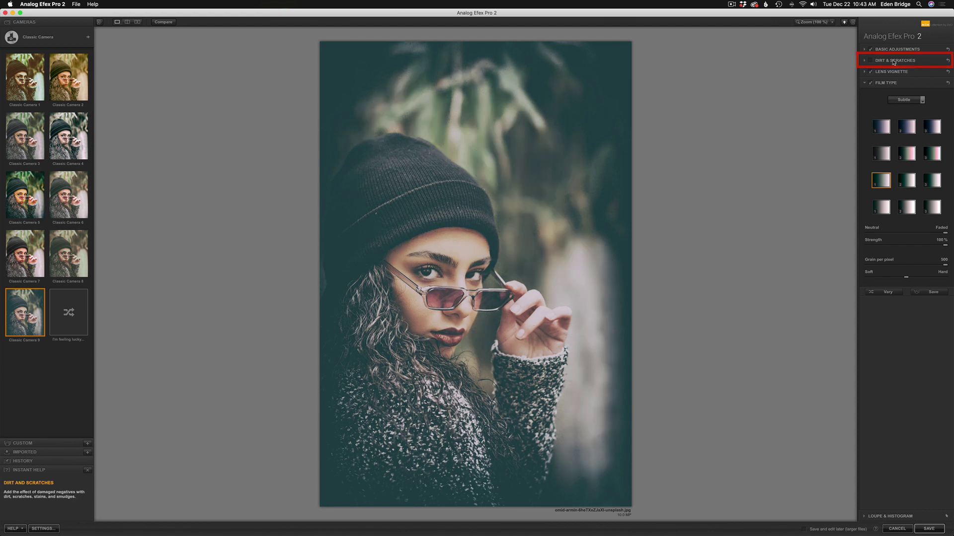
{"action": "left_click", "coordinate": [887, 61]}
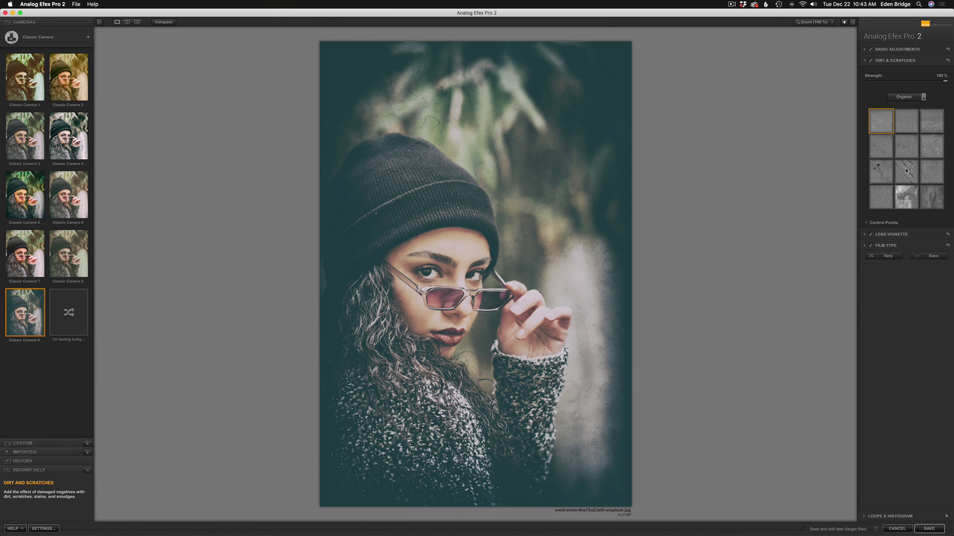
{"action": "left_click", "coordinate": [923, 97]}
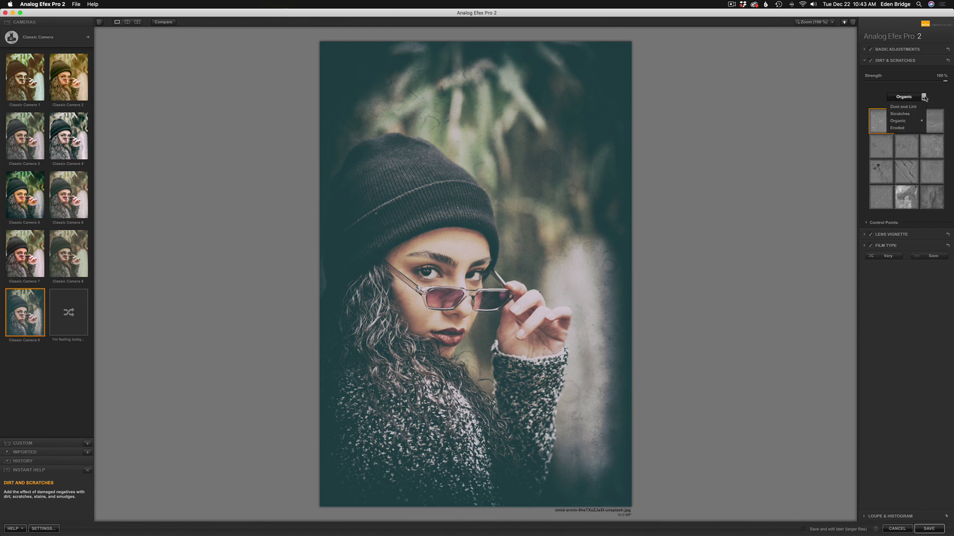
{"action": "left_click", "coordinate": [878, 92]}
{"action": "mouse_move", "coordinate": [945, 81]}
{"action": "left_mouse_down"}
{"action": "mouse_move", "coordinate": [898, 79]}
{"action": "mouse_move", "coordinate": [952, 85]}
{"action": "left_mouse_up"}
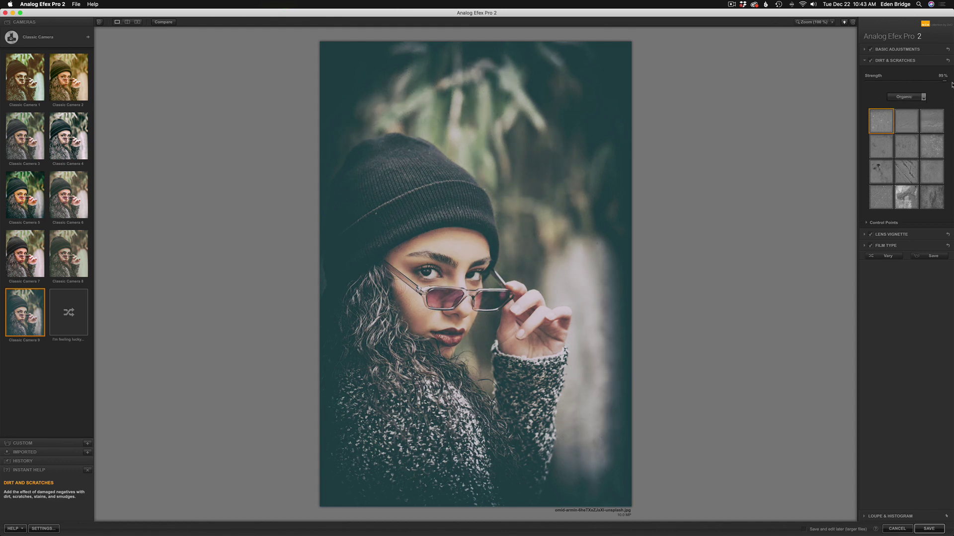
{"action": "left_click", "coordinate": [902, 60]}
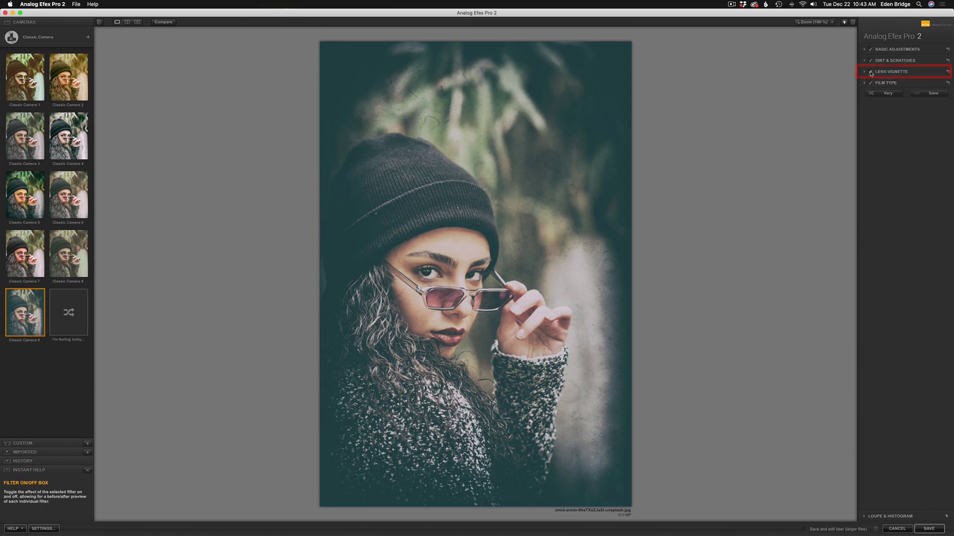
{"action": "left_click", "coordinate": [871, 72]}
{"action": "left_click", "coordinate": [871, 72]}
{"action": "left_click", "coordinate": [871, 83]}
{"action": "left_click", "coordinate": [872, 82]}
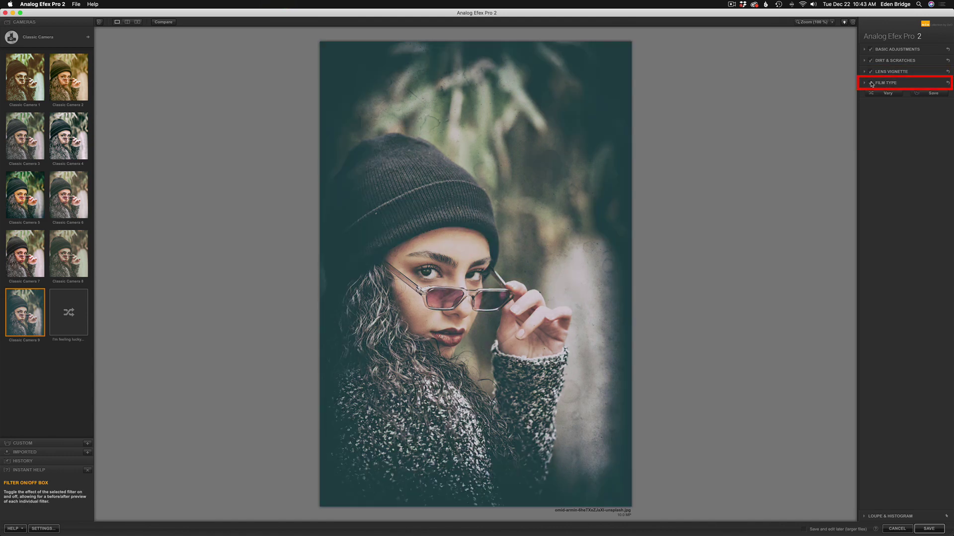
{"action": "left_click", "coordinate": [902, 83]}
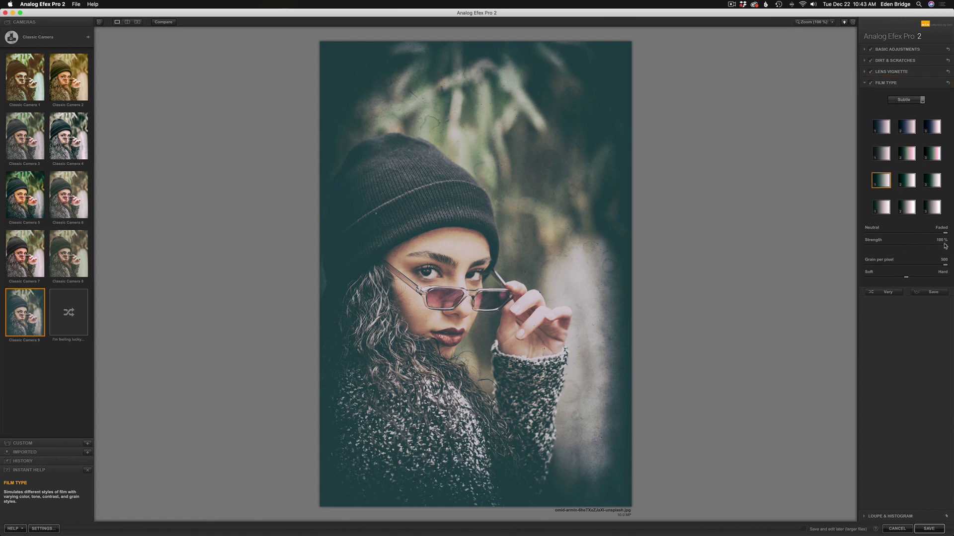
{"action": "left_click_drag", "start_coordinate": [945, 245], "coordinate": [951, 212]}
{"action": "left_click", "coordinate": [906, 127]}
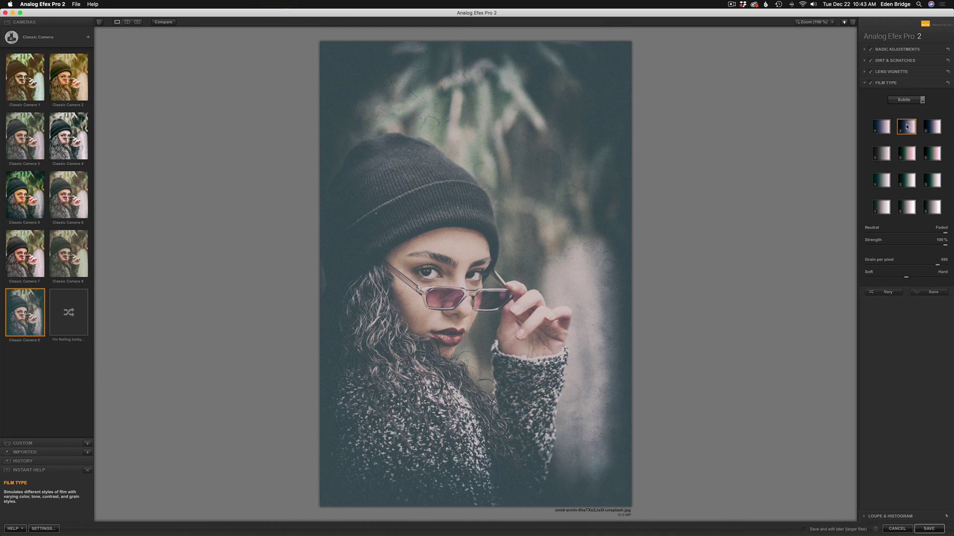
{"action": "left_click", "coordinate": [884, 183]}
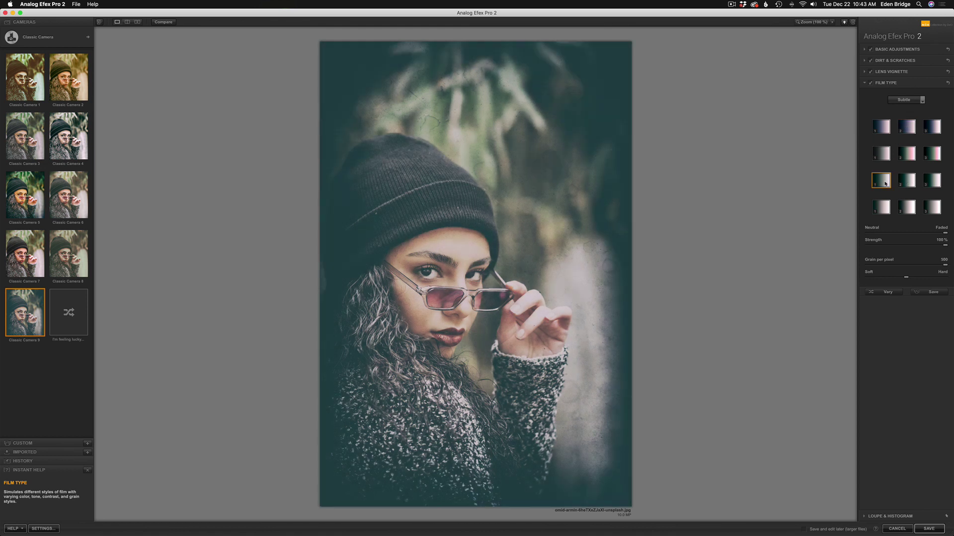
{"action": "left_click", "coordinate": [904, 84]}
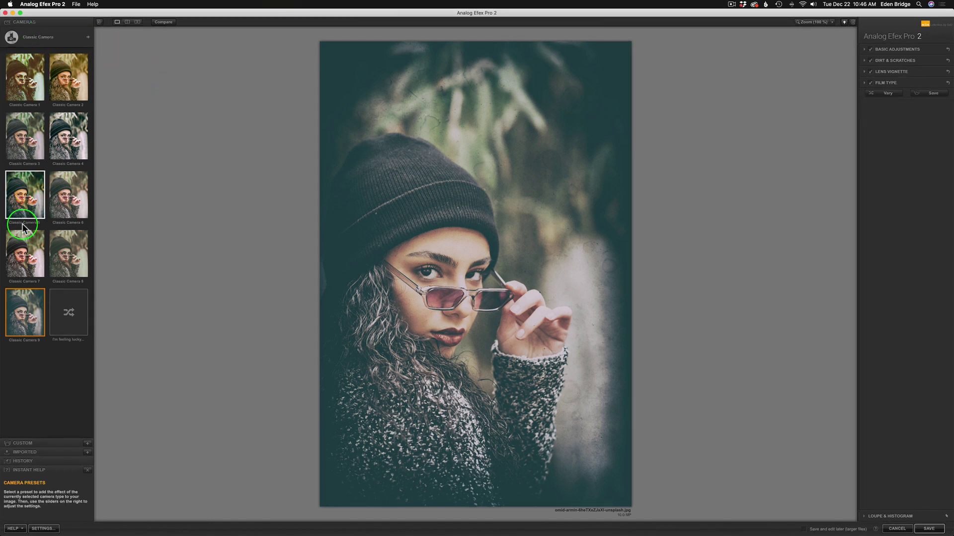
Apply the Classic Camera 1 preset to give the portrait a warm tone
{"action": "left_click", "coordinate": [90, 38]}
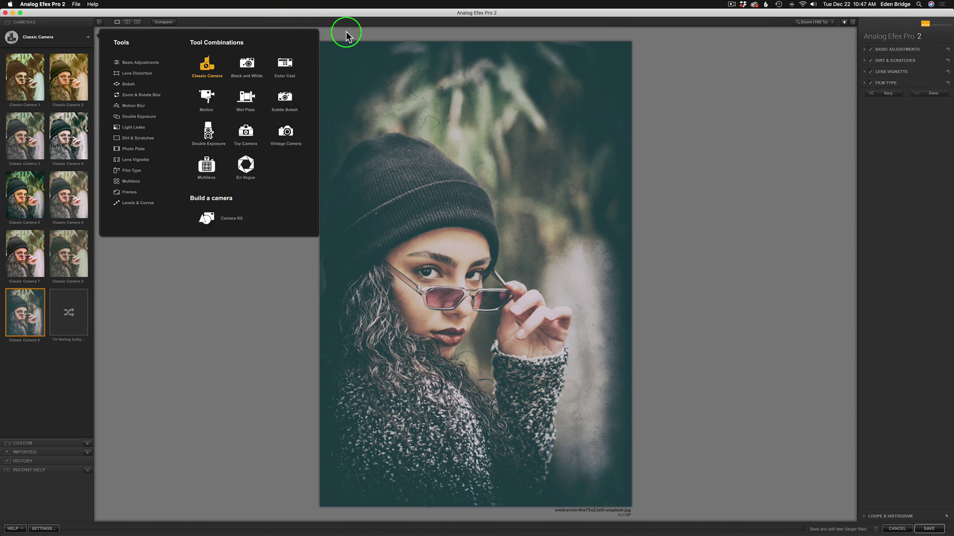
{"action": "left_click", "coordinate": [345, 33]}
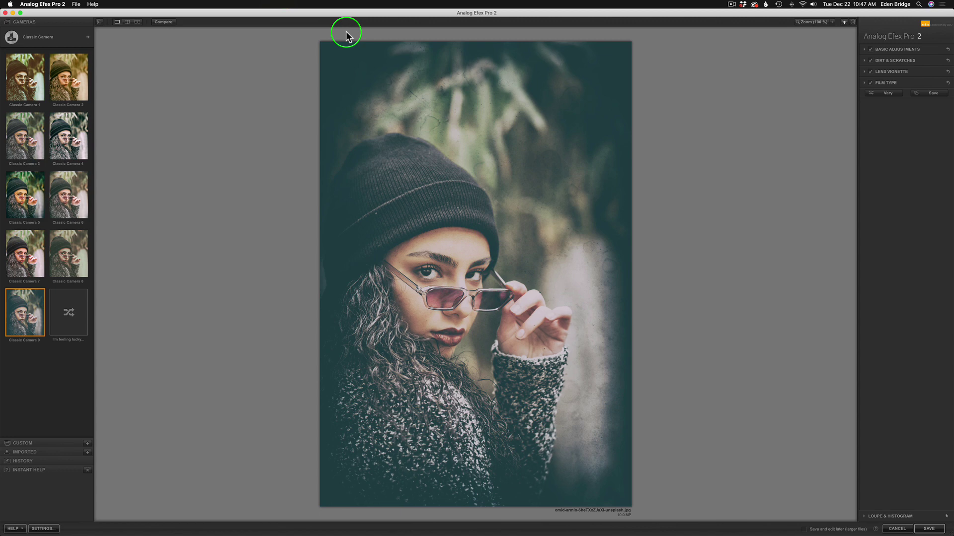
{"action": "left_click", "coordinate": [27, 78]}
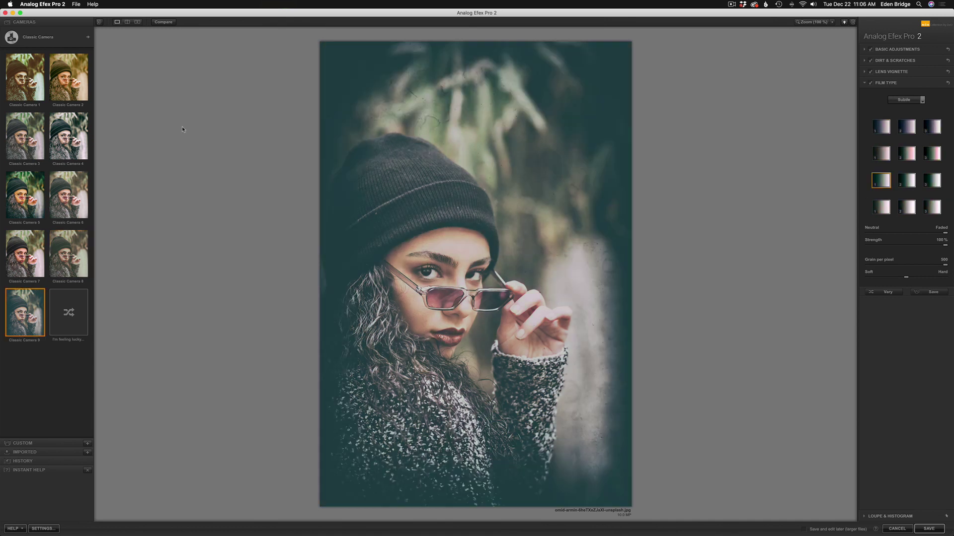
Switch to the Black and White camera and try presets 1 and 5–9, ending on sepia 9
{"action": "left_click", "coordinate": [81, 37]}
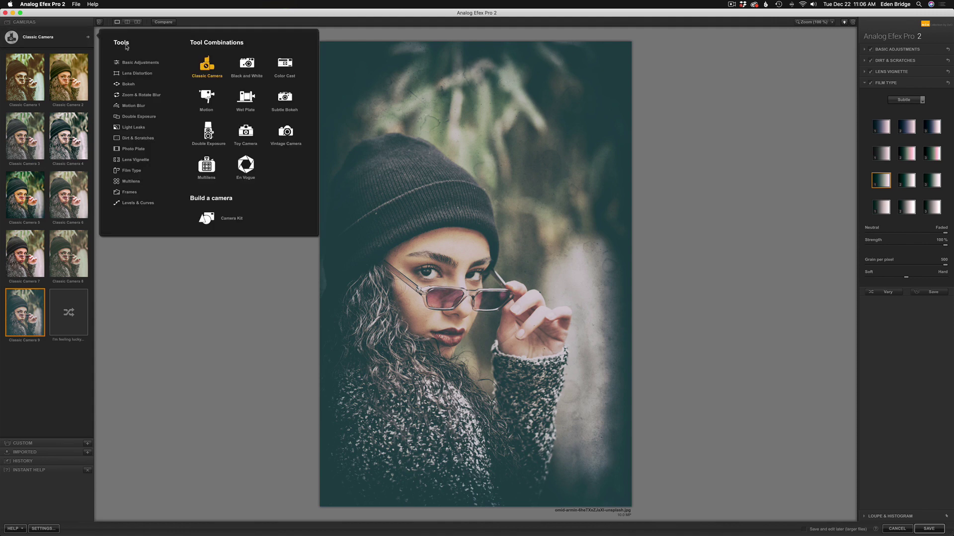
{"action": "left_click", "coordinate": [251, 66]}
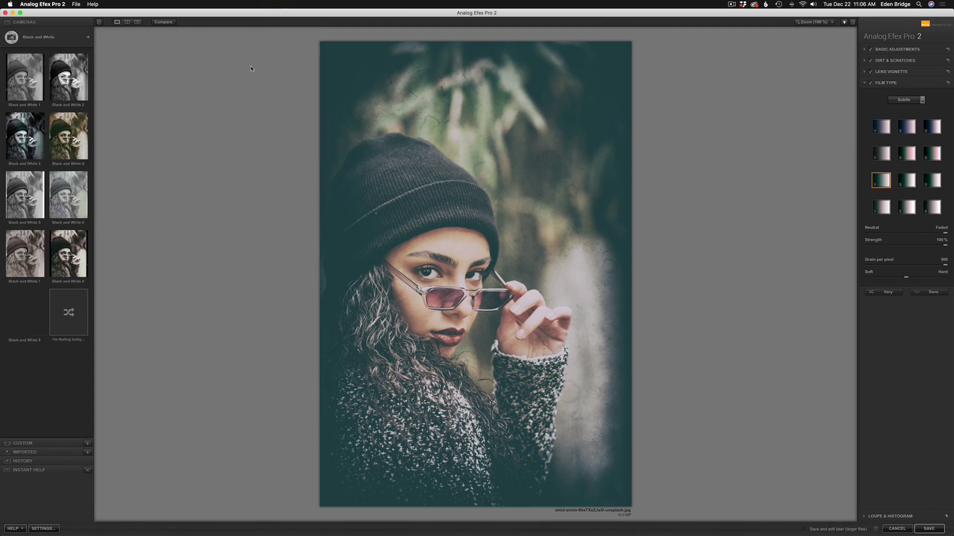
{"action": "left_click", "coordinate": [24, 80]}
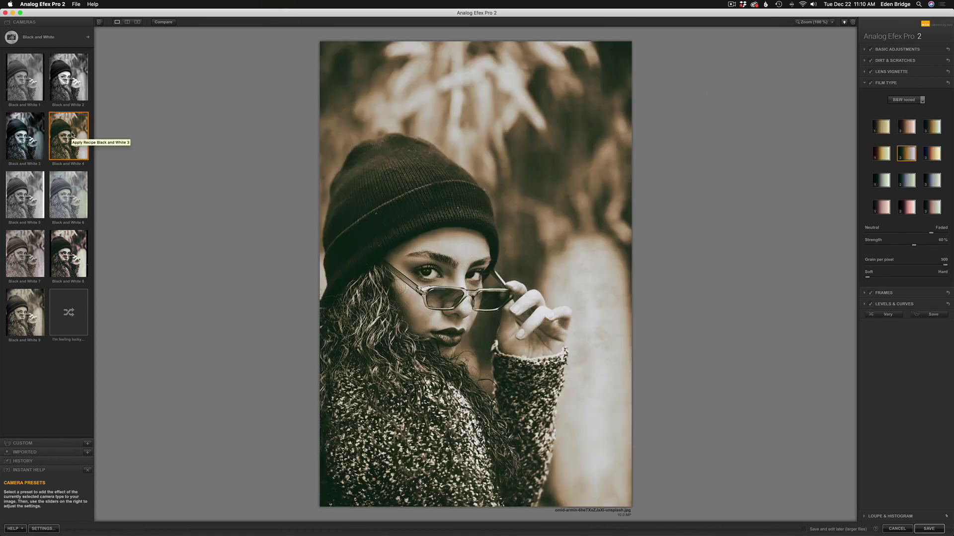
{"action": "left_click", "coordinate": [31, 208]}
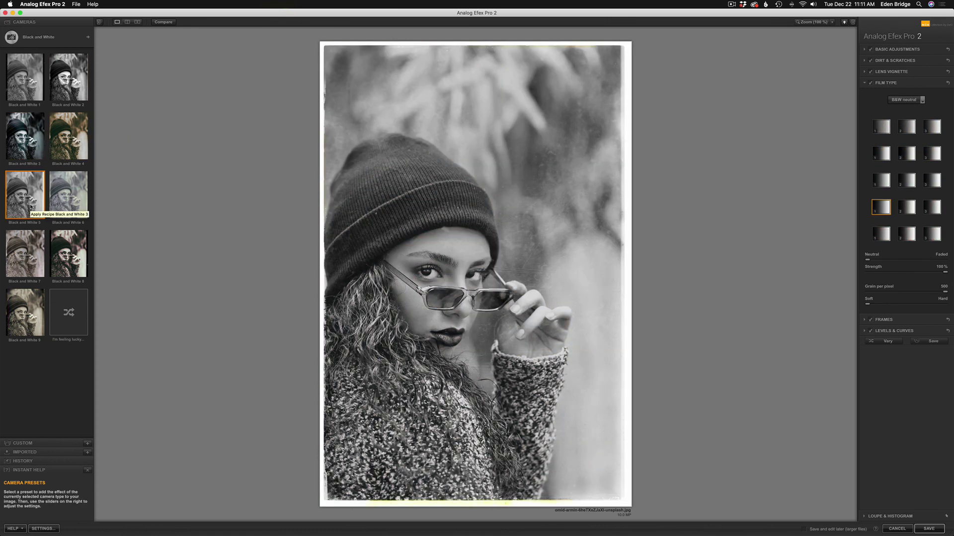
{"action": "left_click", "coordinate": [68, 198]}
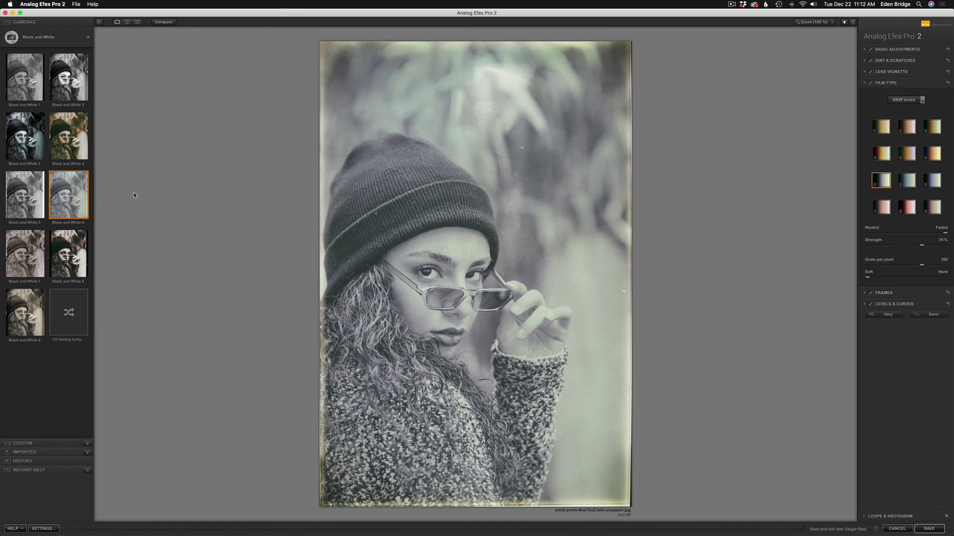
{"action": "left_click", "coordinate": [28, 253]}
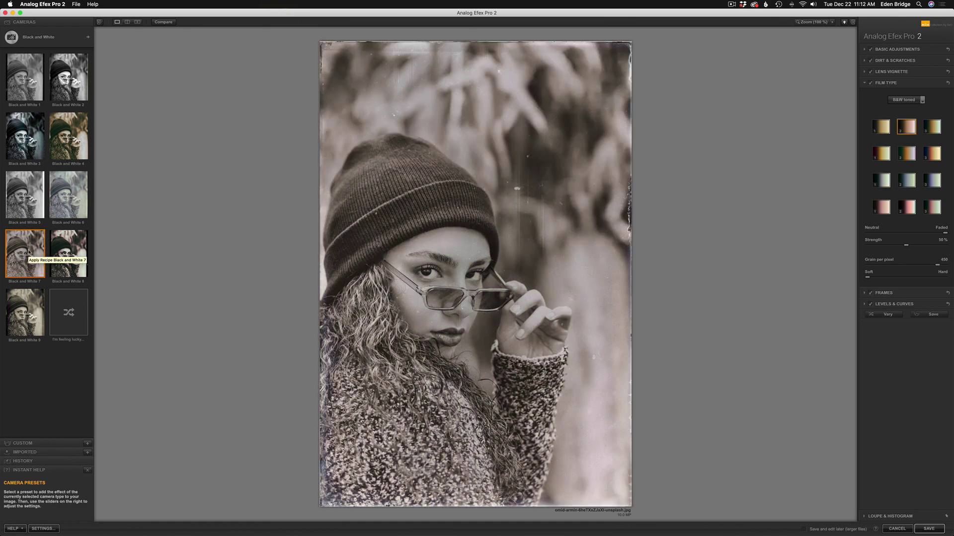
{"action": "left_click", "coordinate": [69, 253]}
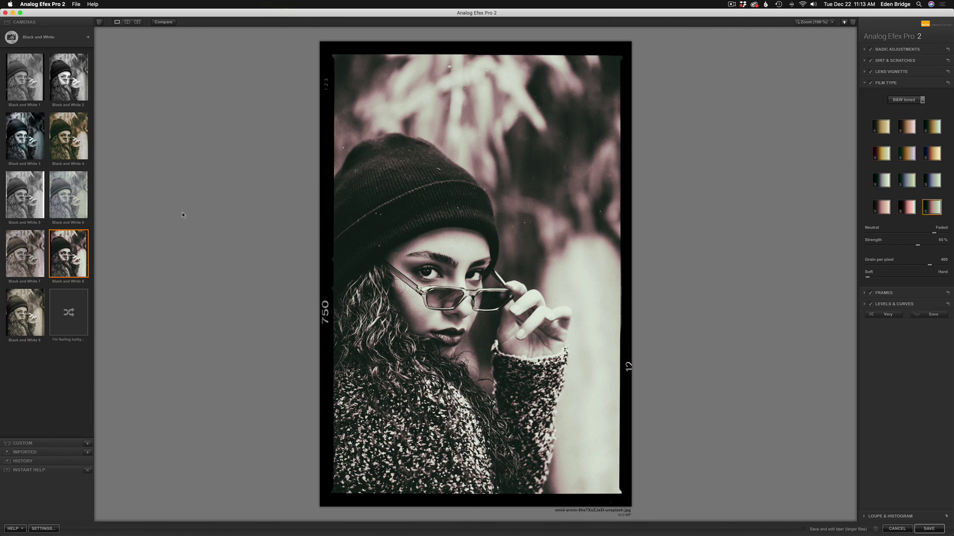
{"action": "left_click", "coordinate": [25, 312]}
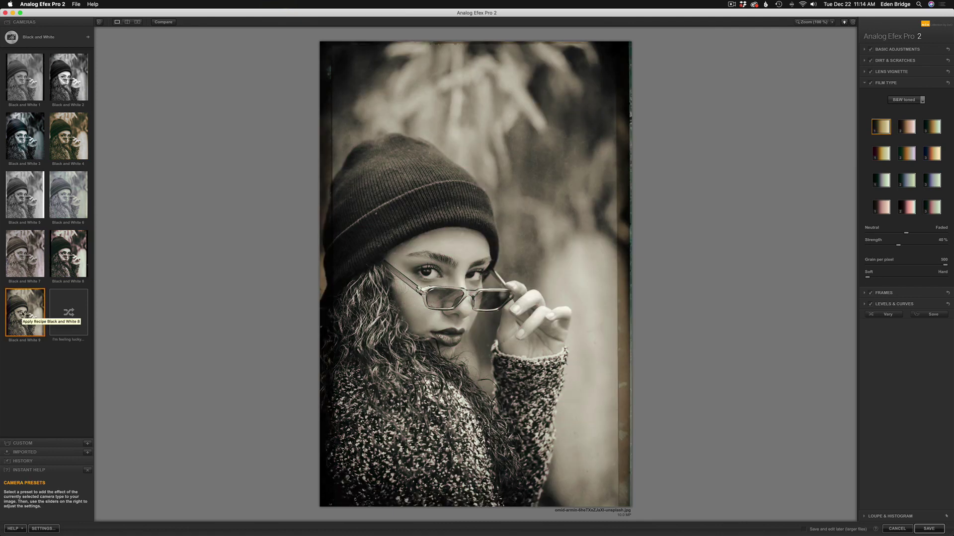
Switch to the Color Cast camera and try presets 2, 3 and 4
{"action": "left_click", "coordinate": [88, 37]}
{"action": "left_click", "coordinate": [285, 65]}
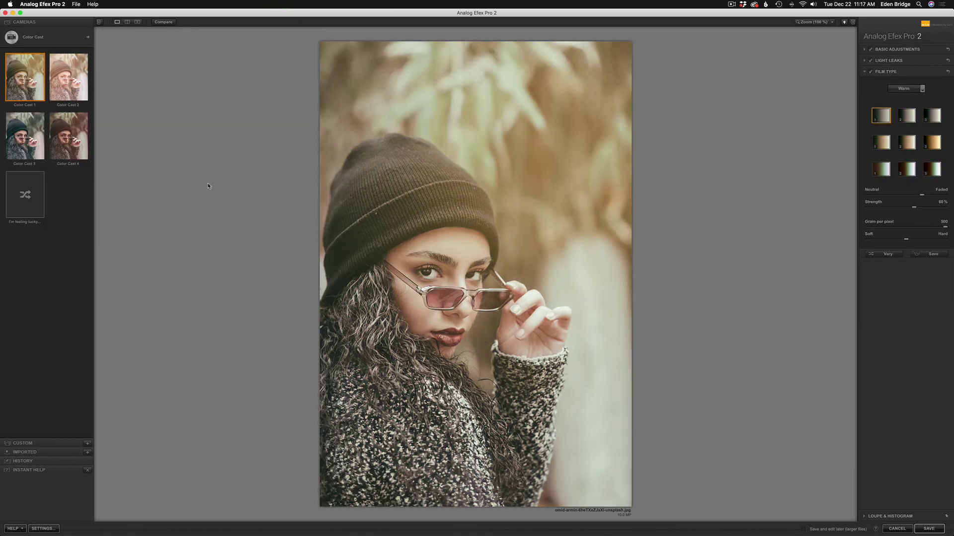
{"action": "left_click", "coordinate": [72, 83]}
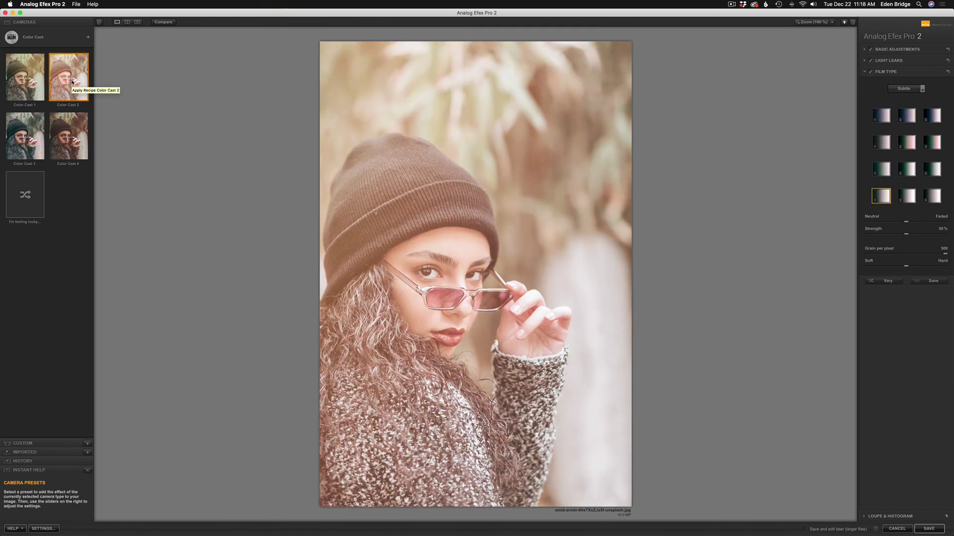
{"action": "left_click", "coordinate": [24, 136]}
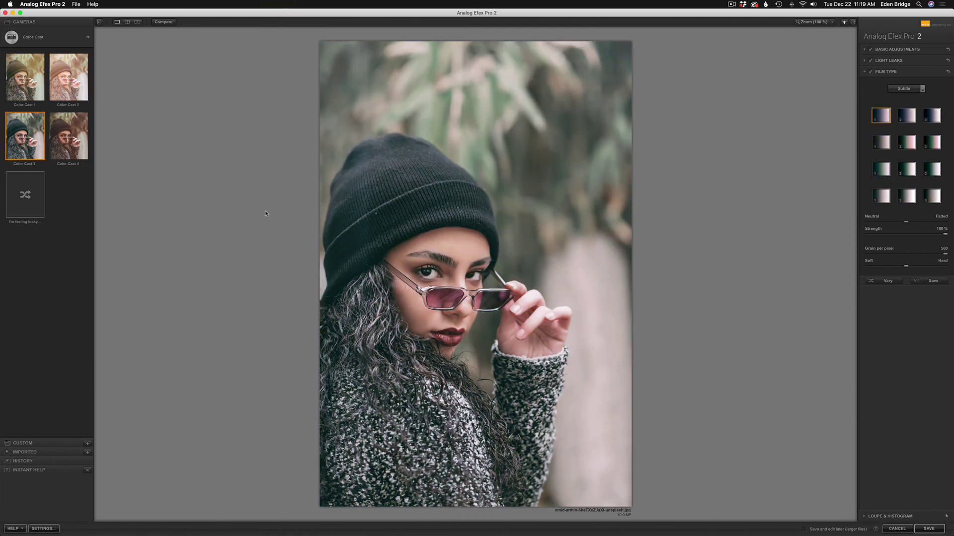
{"action": "left_click", "coordinate": [69, 135]}
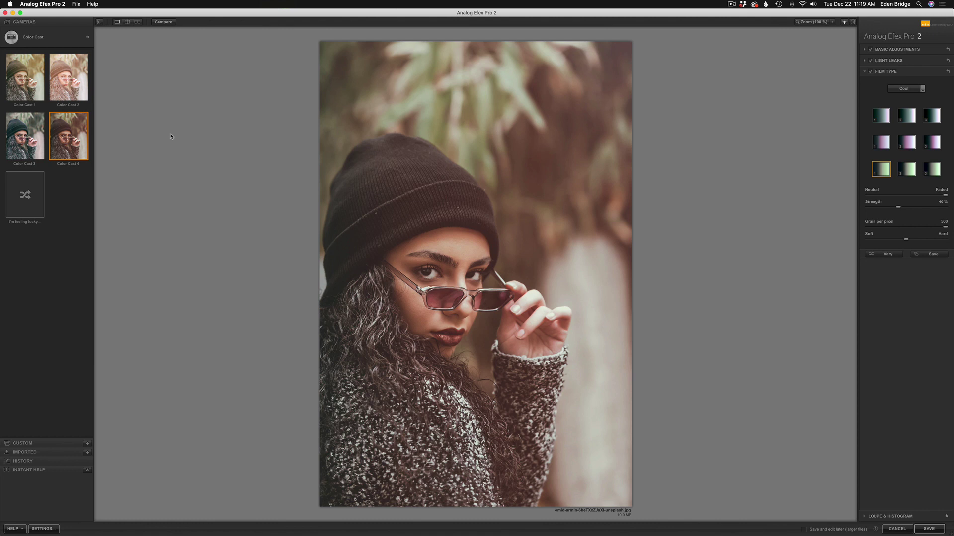
Switch to the Motion camera, apply a preset, and move the blur centre onto the glasses bridge
{"action": "left_click", "coordinate": [87, 38]}
{"action": "left_click", "coordinate": [206, 98]}
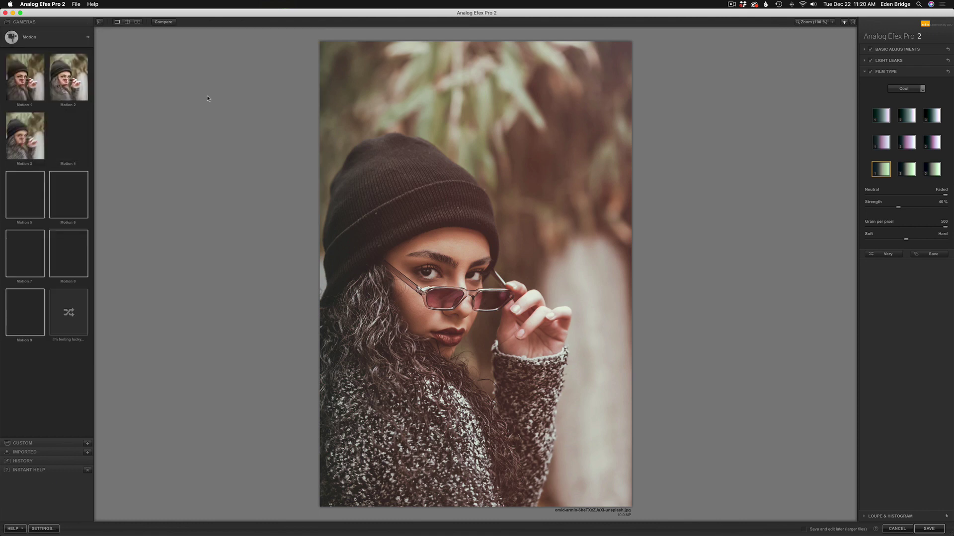
{"action": "left_click", "coordinate": [25, 77]}
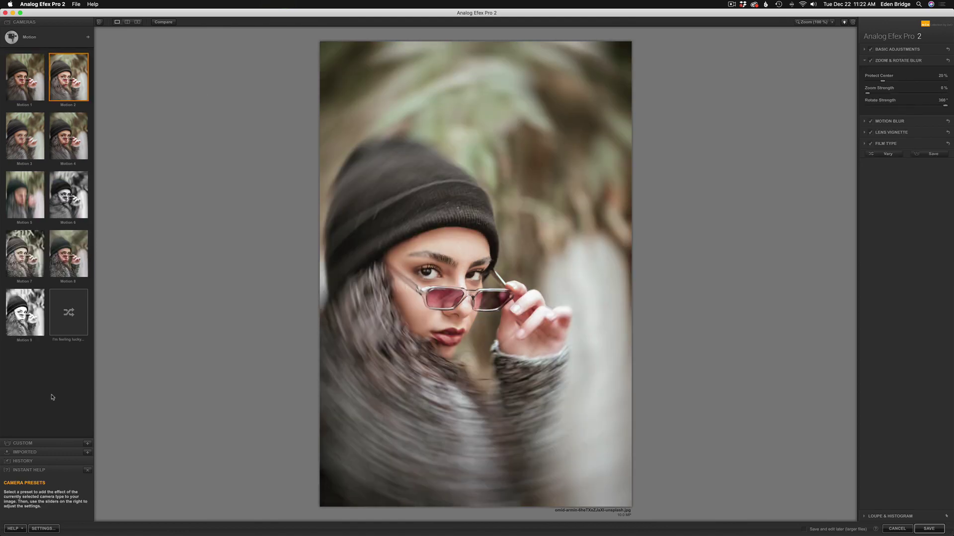
{"action": "mouse_move", "coordinate": [487, 271]}
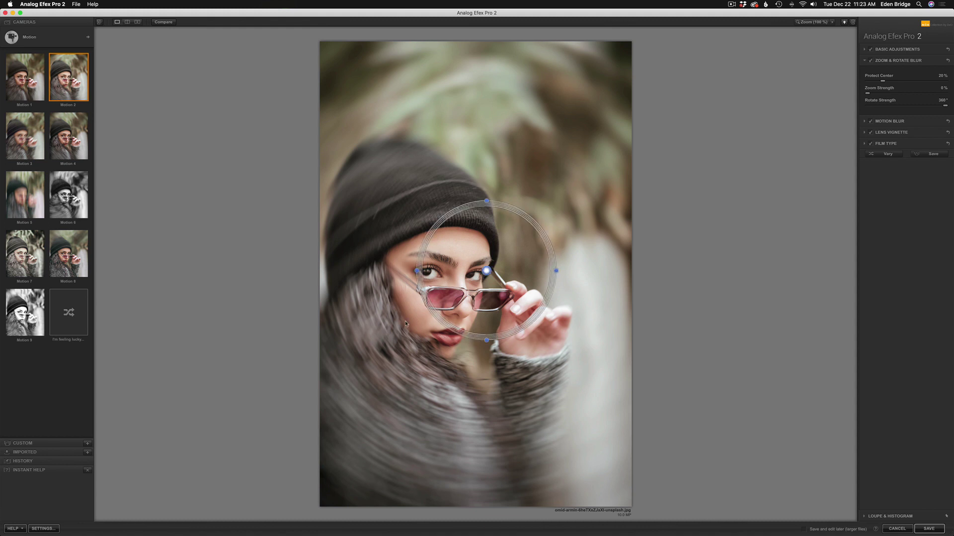
{"action": "left_click_drag", "start_coordinate": [487, 272], "coordinate": [454, 291]}
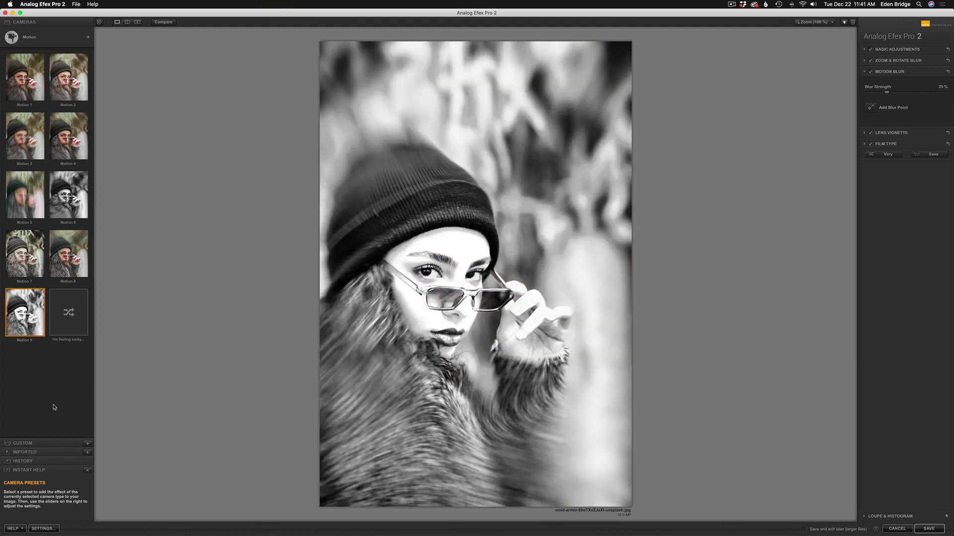
Switch to the Wet Plate camera and step through Wet Plate 1 to 9
{"action": "left_click", "coordinate": [89, 38]}
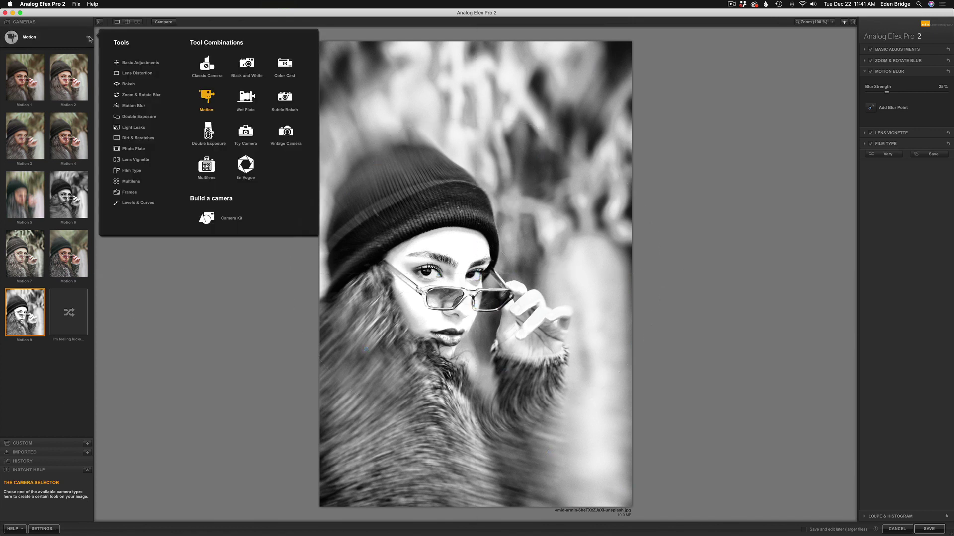
{"action": "left_click", "coordinate": [240, 100]}
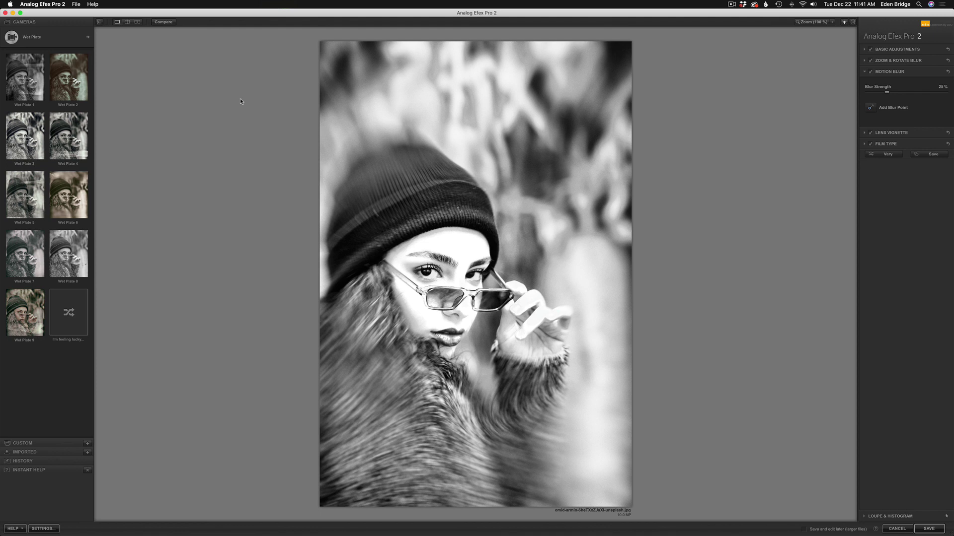
{"action": "left_click", "coordinate": [39, 74]}
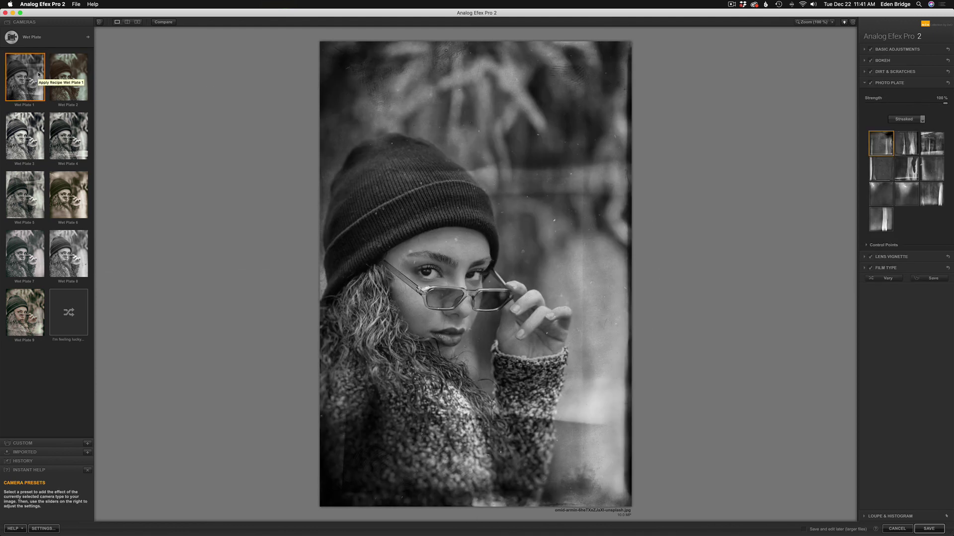
{"action": "left_click", "coordinate": [73, 79]}
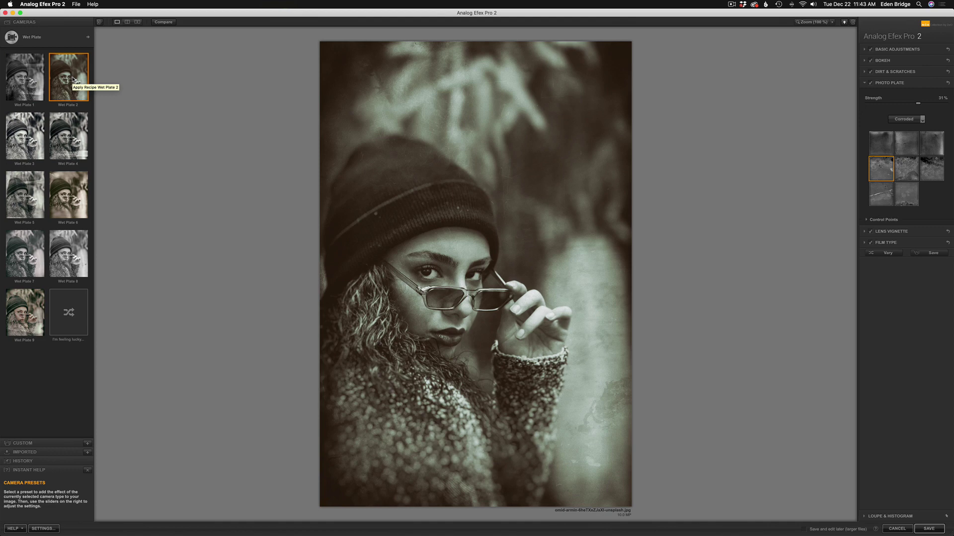
{"action": "left_click", "coordinate": [27, 136]}
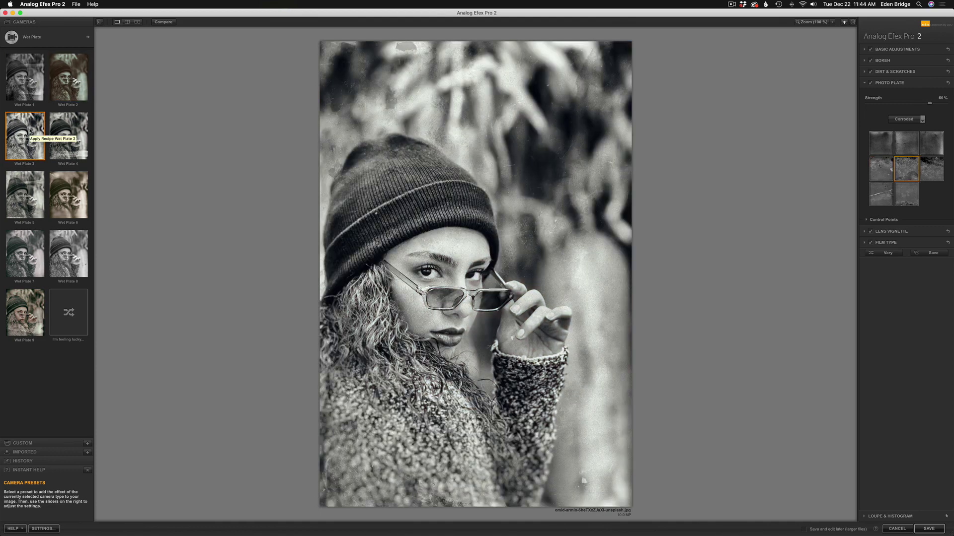
{"action": "left_click", "coordinate": [66, 138]}
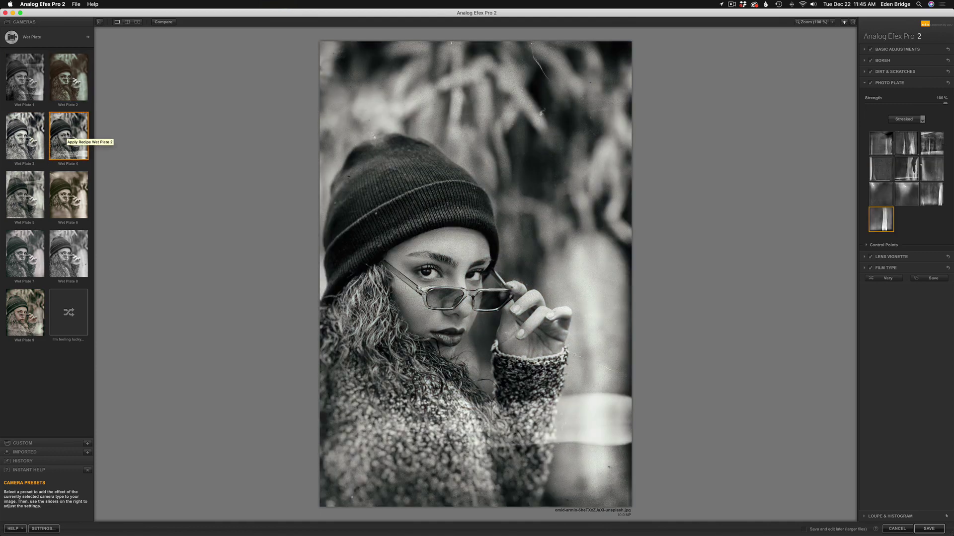
{"action": "left_click", "coordinate": [28, 195]}
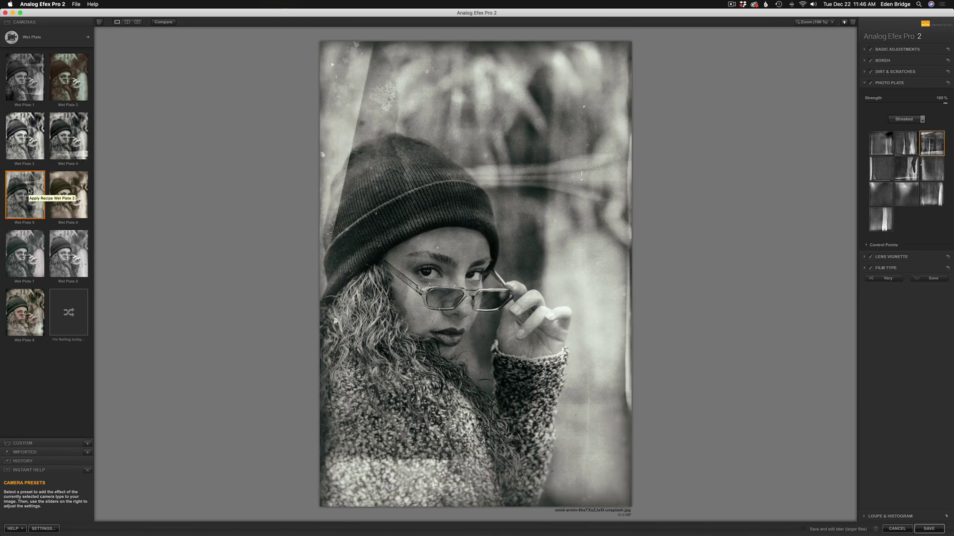
{"action": "left_click", "coordinate": [78, 196]}
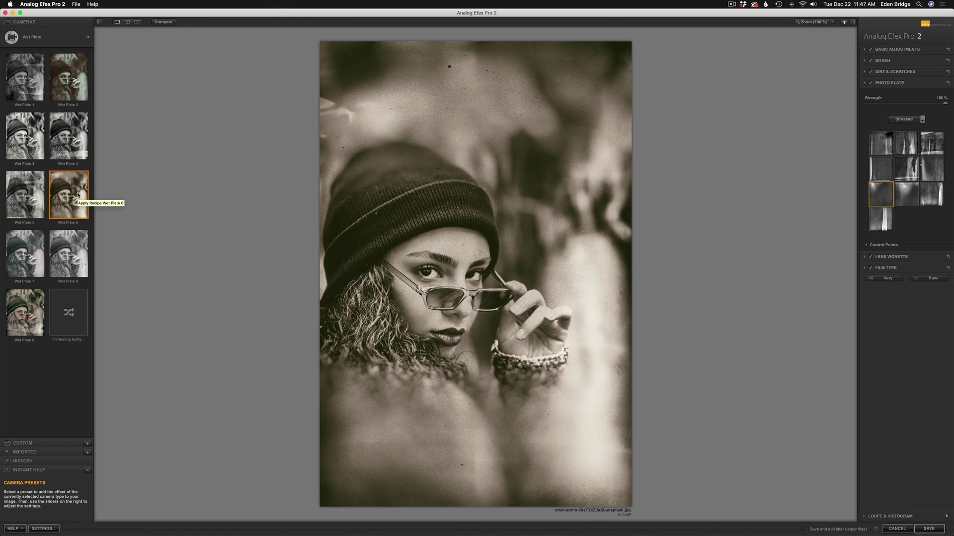
{"action": "left_click", "coordinate": [33, 250]}
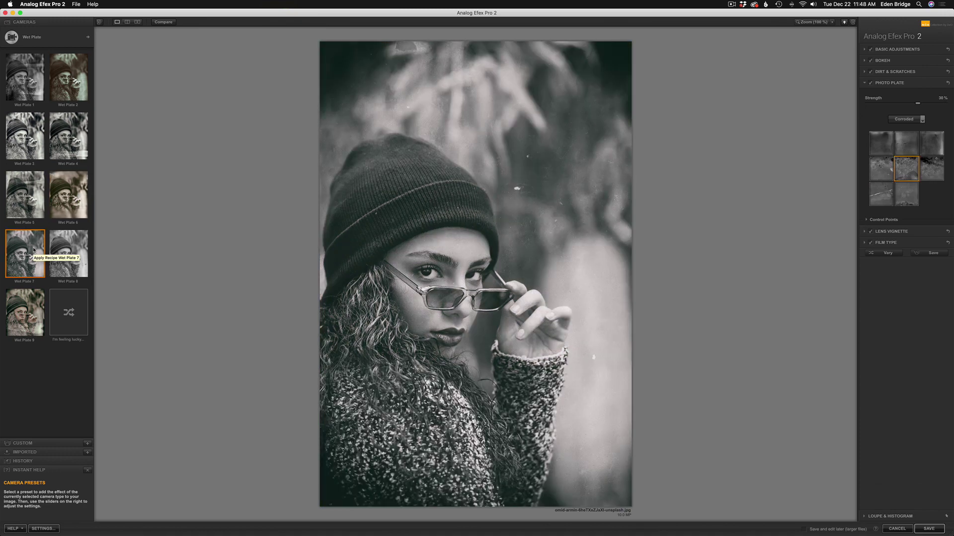
{"action": "left_click", "coordinate": [78, 243]}
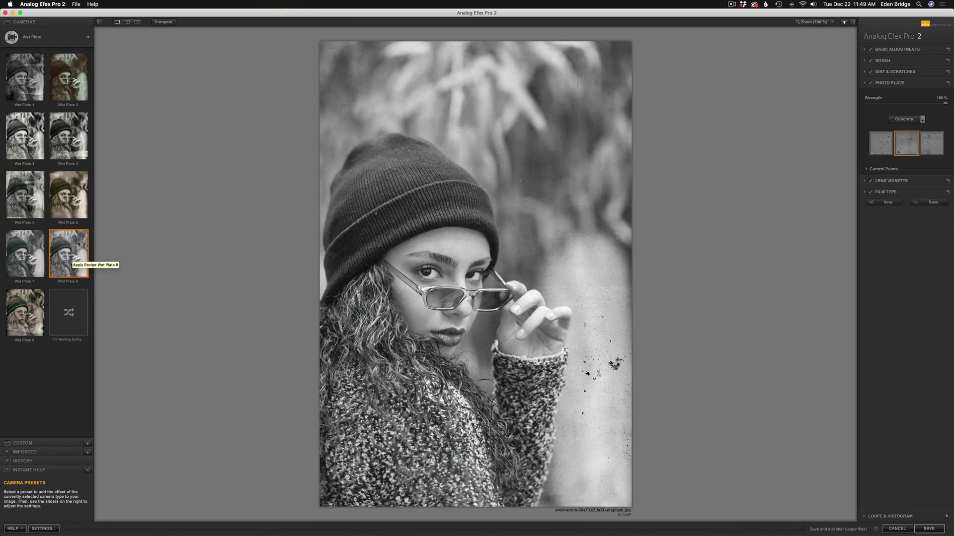
{"action": "left_click", "coordinate": [34, 304]}
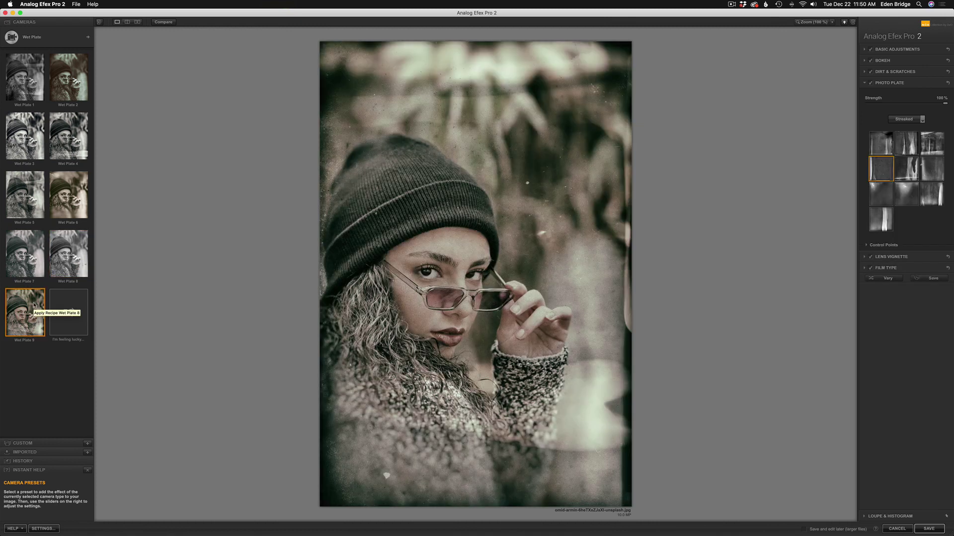
Switch to the Subtle Bokeh camera and step through Subtle Bokeh 1 to 4
{"action": "left_click", "coordinate": [88, 37]}
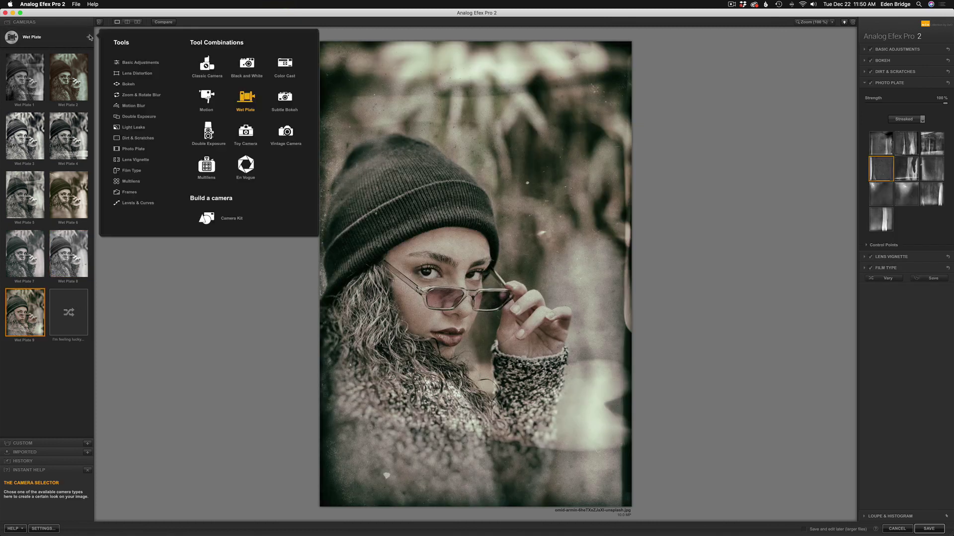
{"action": "left_click", "coordinate": [290, 104]}
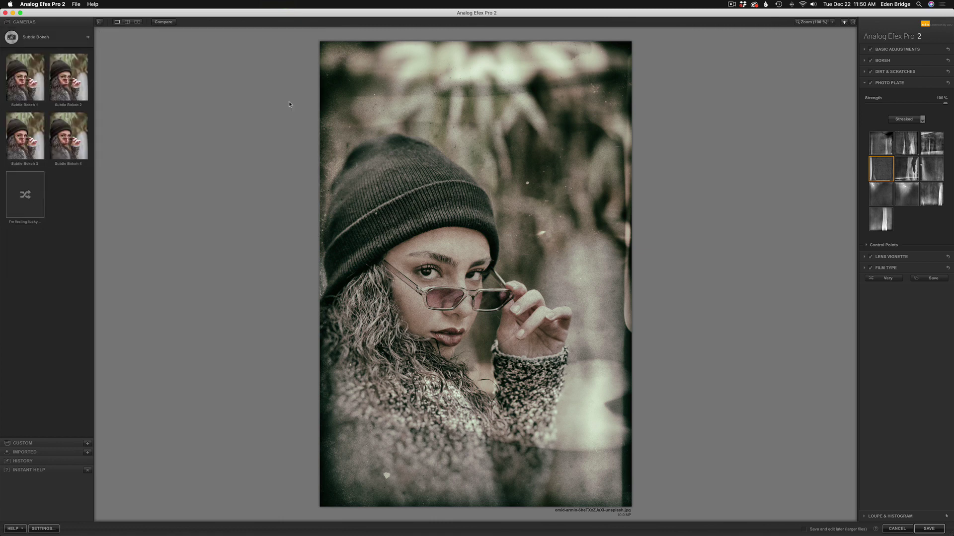
{"action": "left_click", "coordinate": [34, 79]}
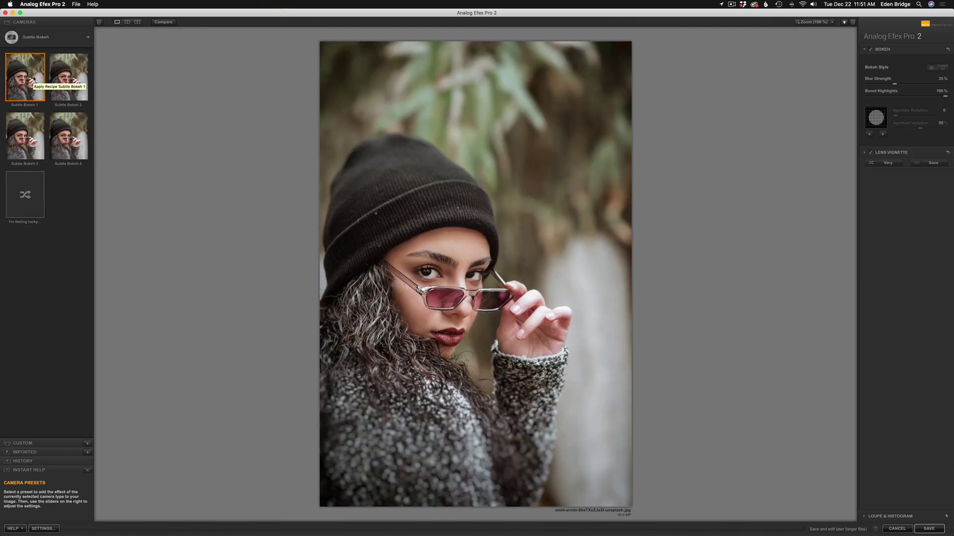
{"action": "left_click", "coordinate": [78, 68]}
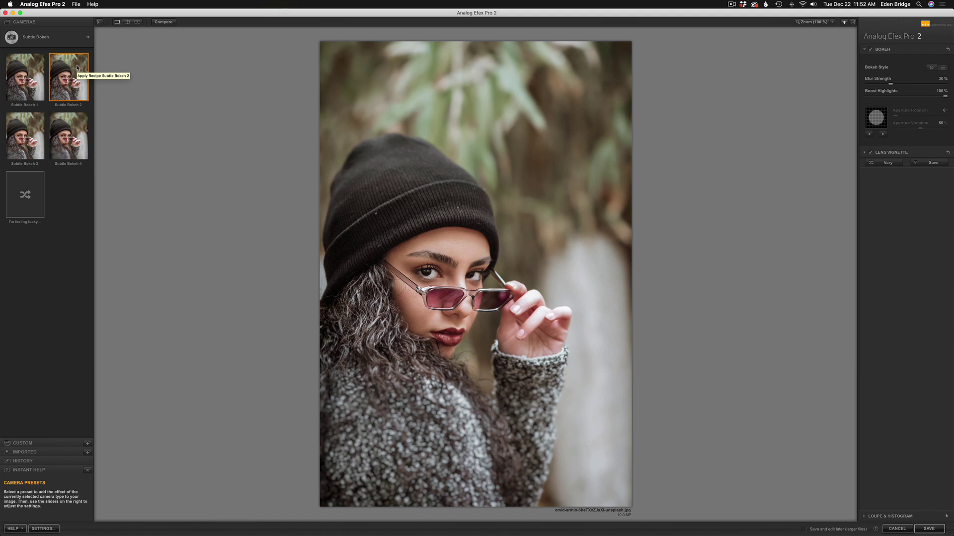
{"action": "left_click", "coordinate": [33, 127]}
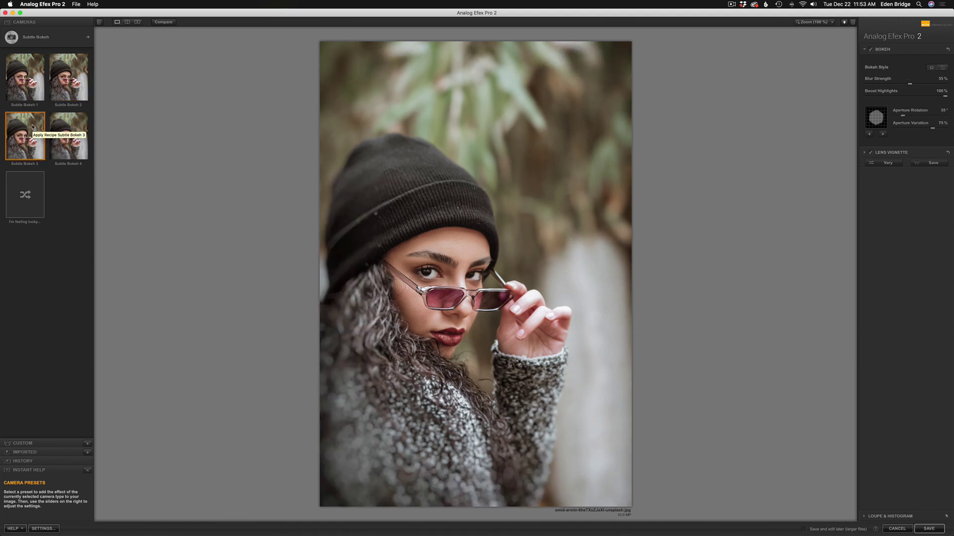
{"action": "left_click", "coordinate": [81, 128]}
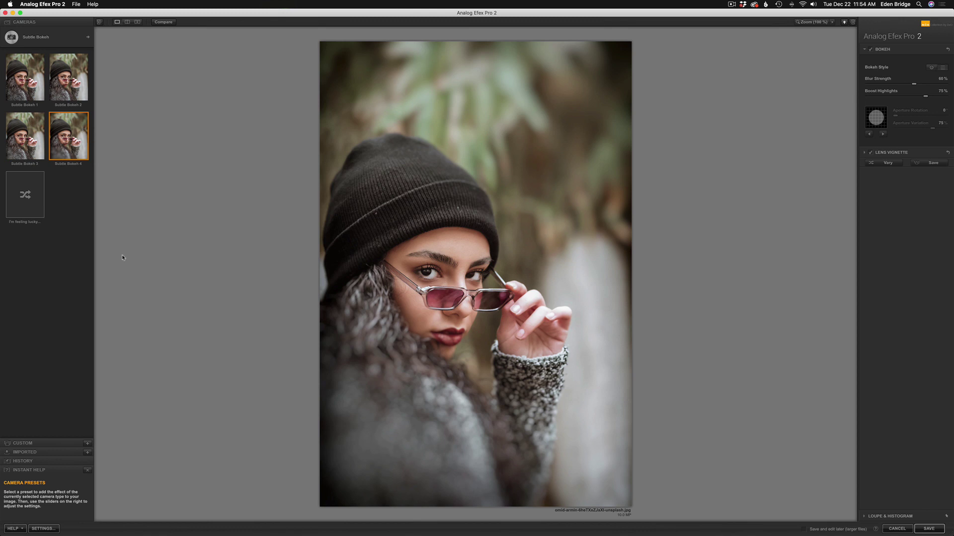
{"action": "mouse_move", "coordinate": [281, 251]}
Switch to the Double Exposure camera and step through Double Exposure 1 to 9
{"action": "left_click", "coordinate": [87, 37]}
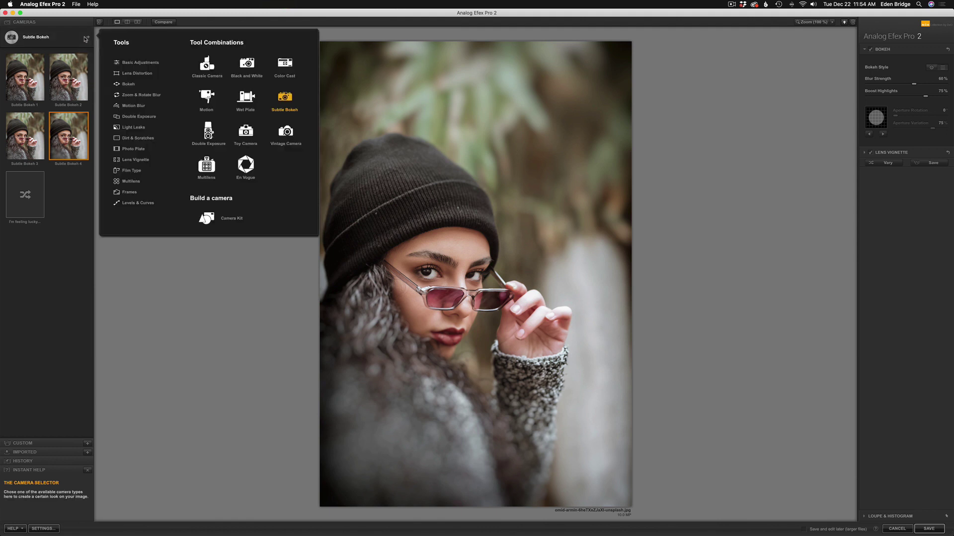
{"action": "left_click", "coordinate": [210, 133]}
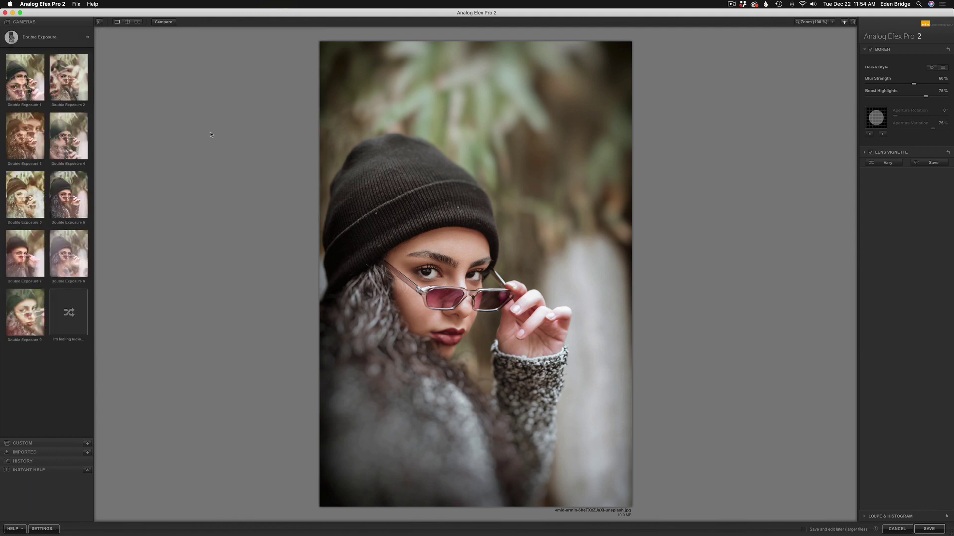
{"action": "left_click", "coordinate": [34, 72]}
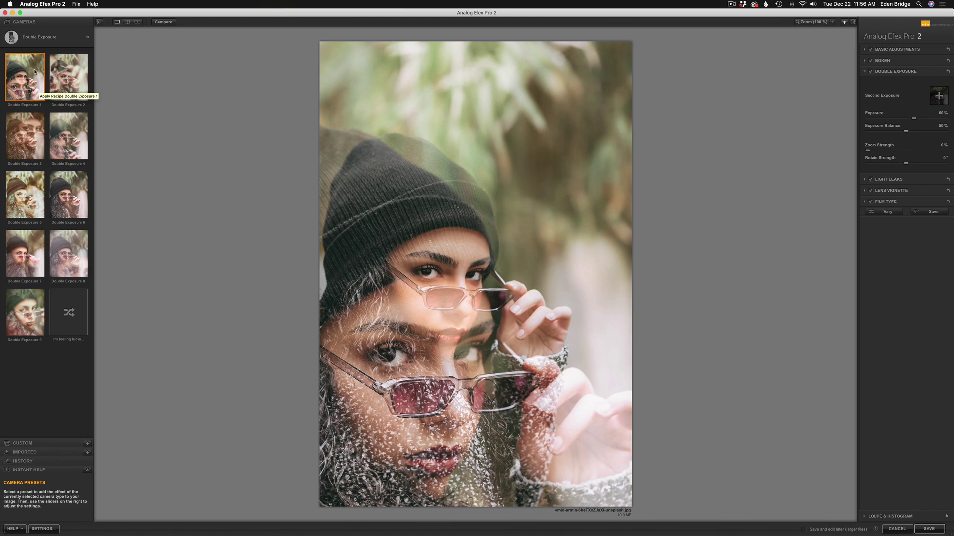
{"action": "left_click", "coordinate": [79, 69]}
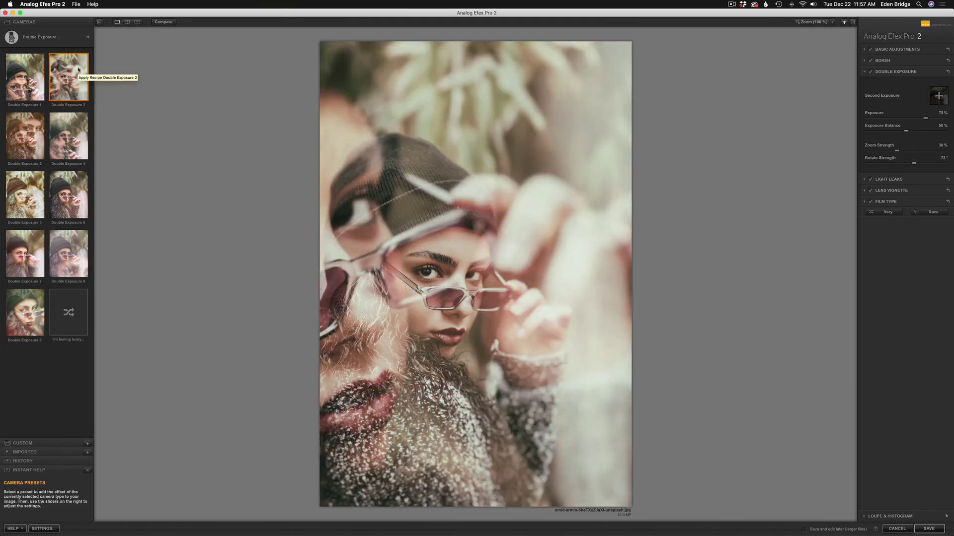
{"action": "left_click", "coordinate": [43, 126]}
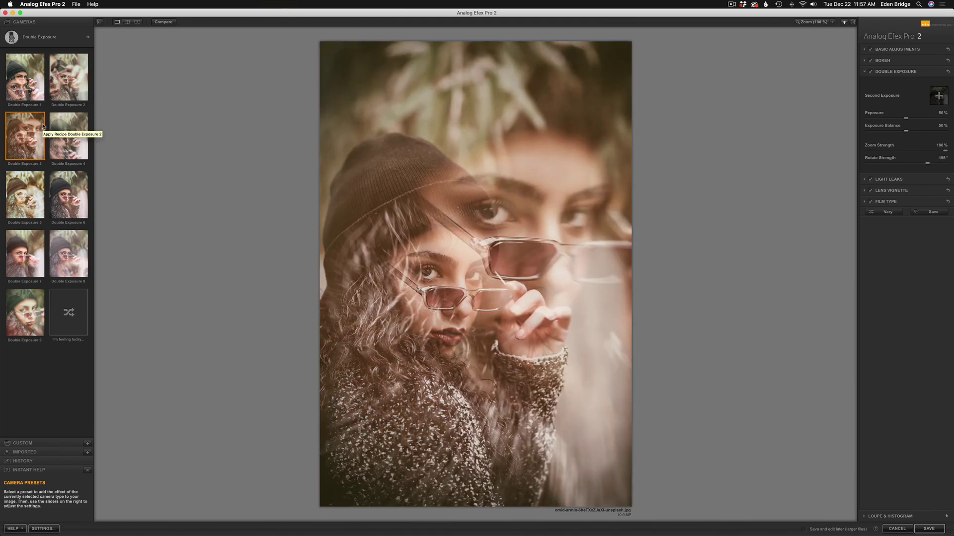
{"action": "left_click", "coordinate": [68, 129]}
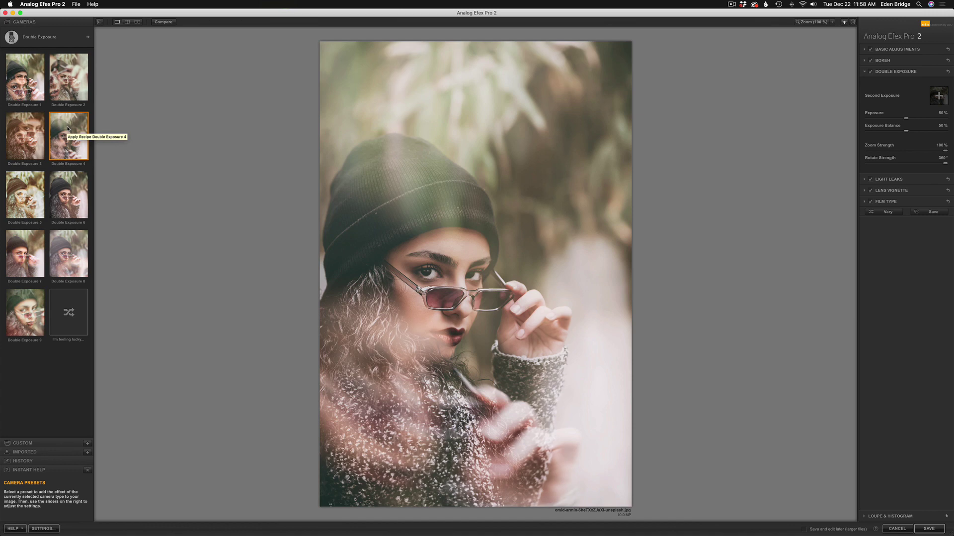
{"action": "left_click", "coordinate": [32, 188]}
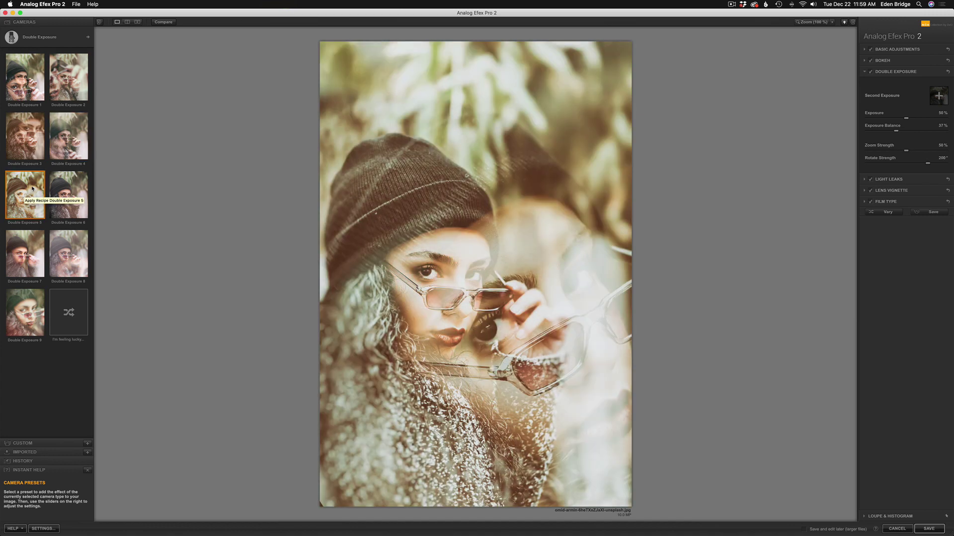
{"action": "left_click", "coordinate": [75, 195]}
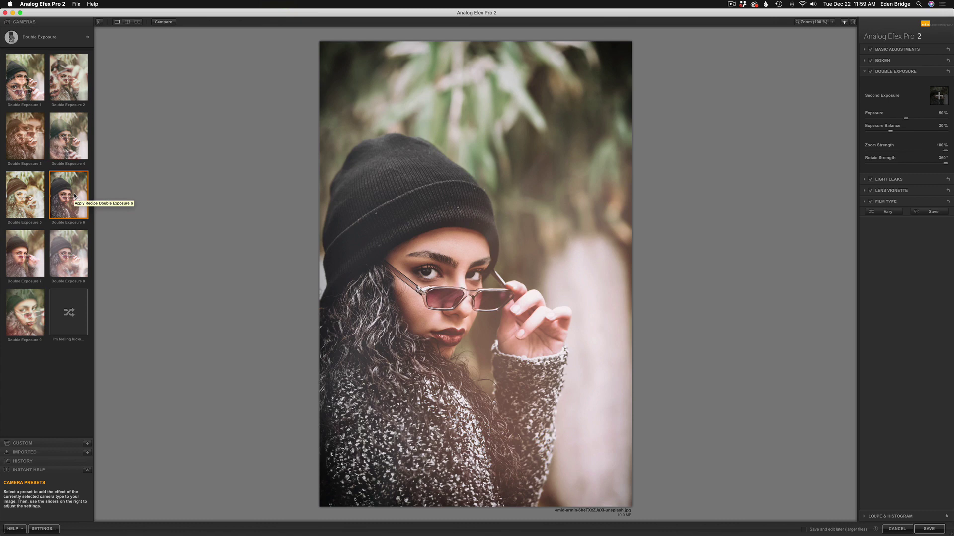
{"action": "left_click", "coordinate": [40, 245]}
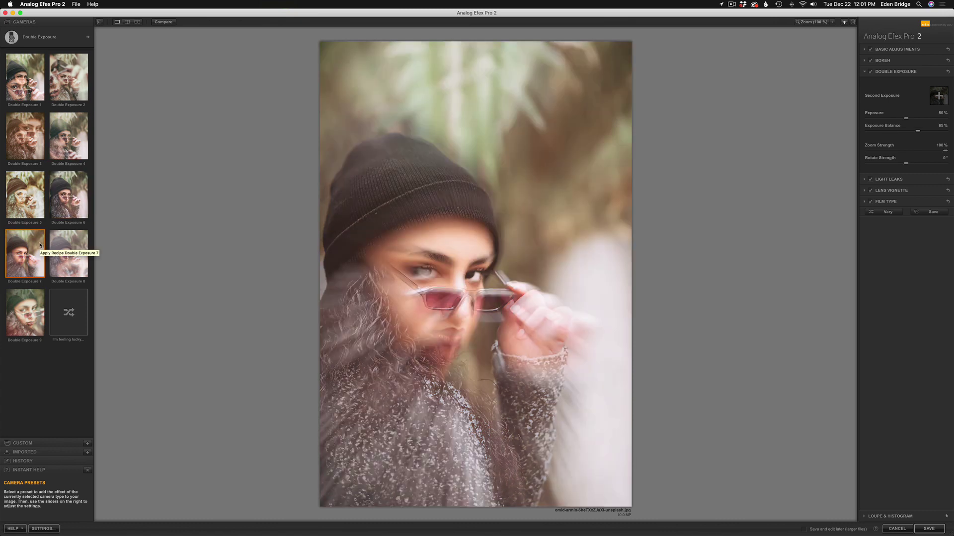
{"action": "left_click", "coordinate": [73, 269]}
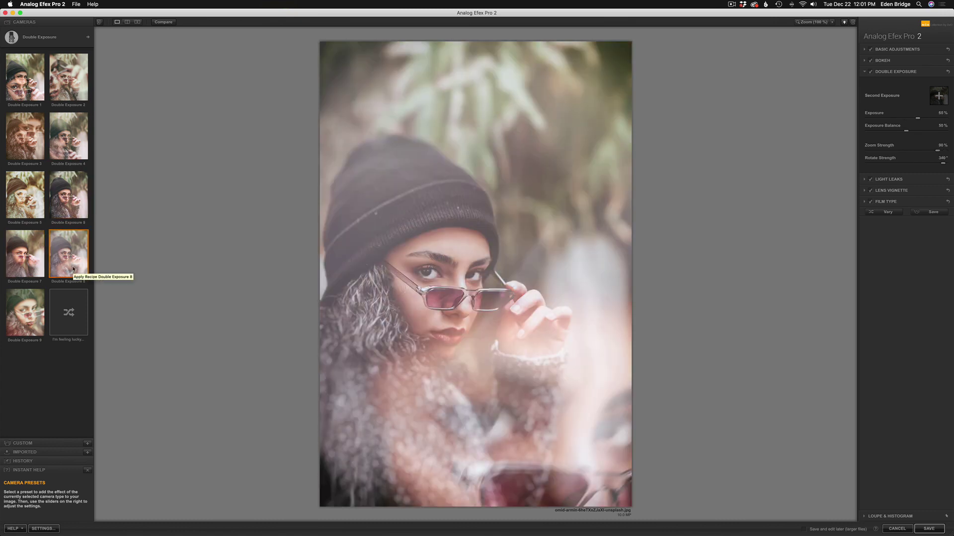
{"action": "left_click", "coordinate": [39, 305]}
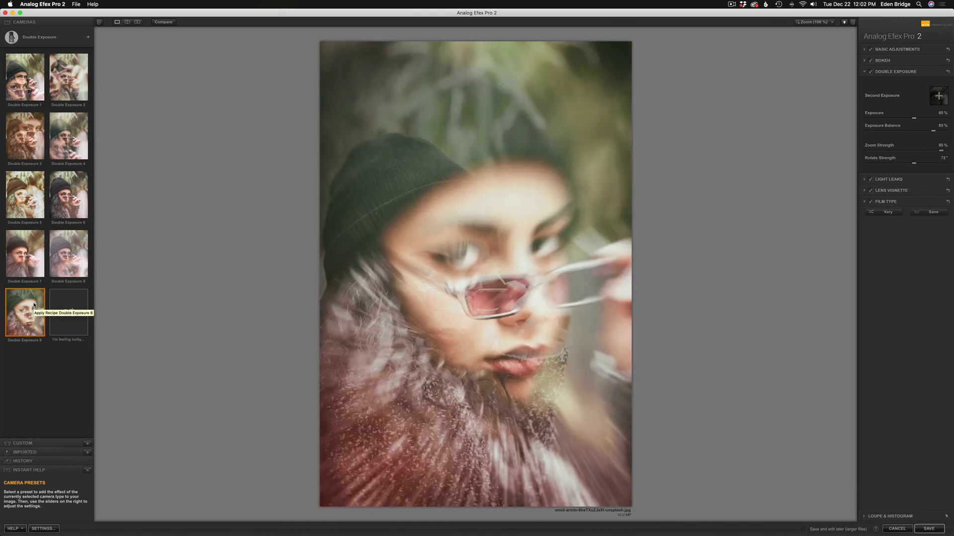
Switch to the Toy Camera type and step through Toy Camera 1 to 8
{"action": "left_click", "coordinate": [87, 38]}
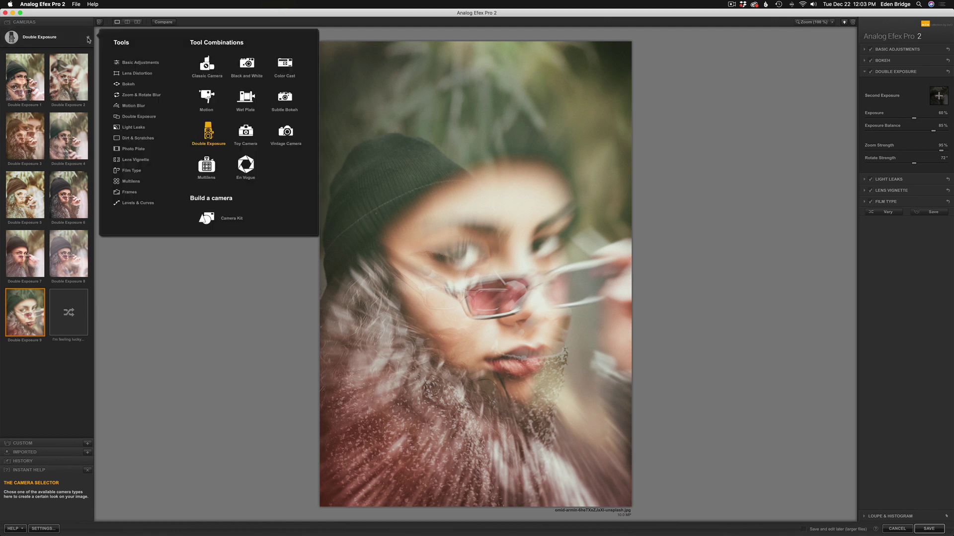
{"action": "left_click", "coordinate": [247, 135]}
{"action": "left_click", "coordinate": [28, 72]}
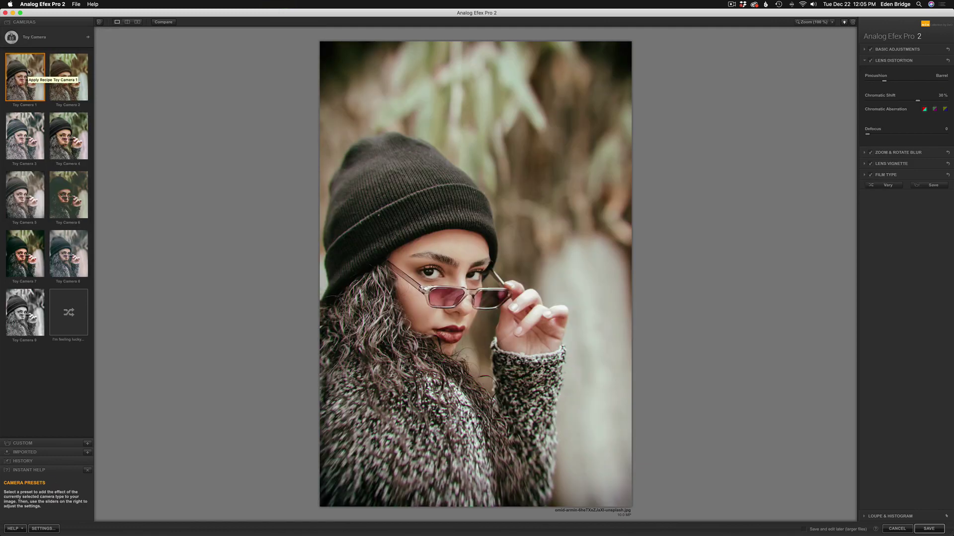
{"action": "left_click", "coordinate": [80, 76]}
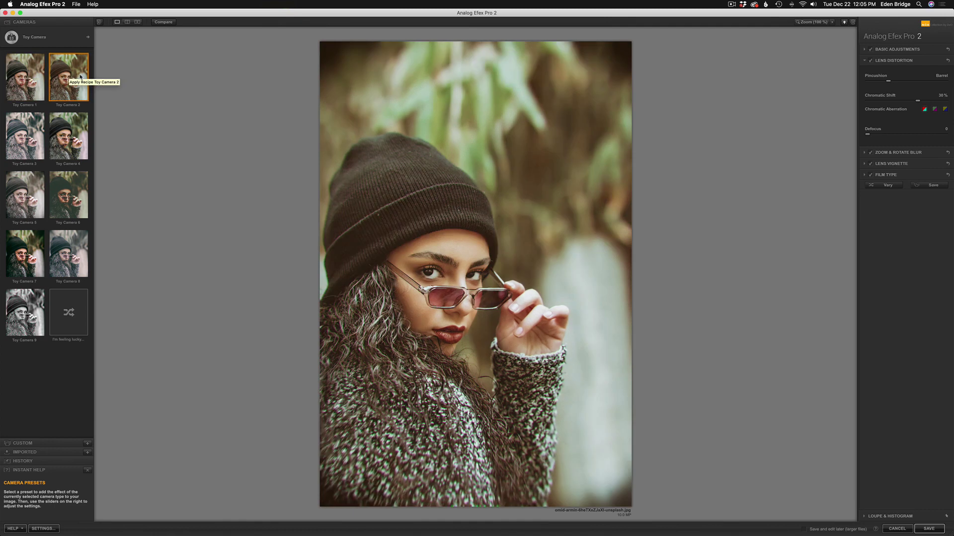
{"action": "left_click", "coordinate": [37, 126]}
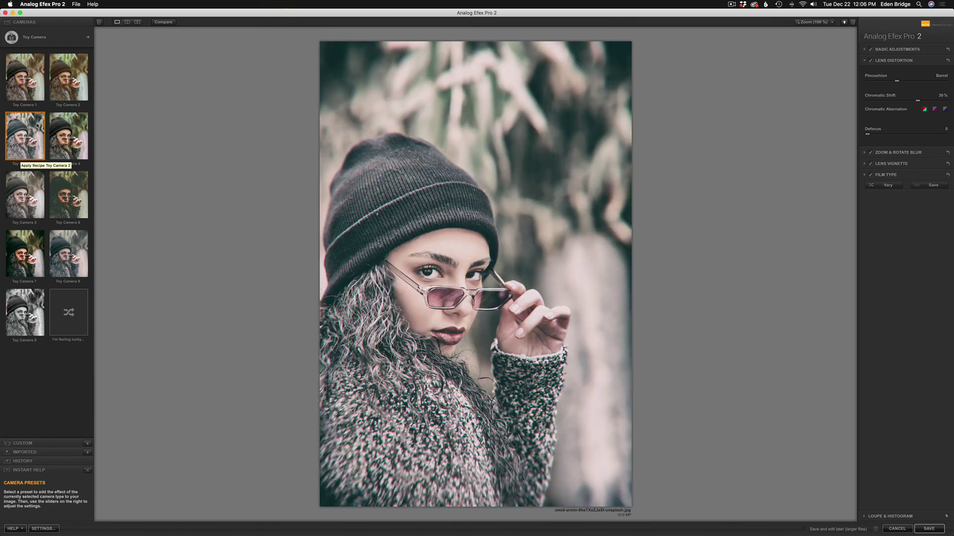
{"action": "left_click", "coordinate": [80, 139]}
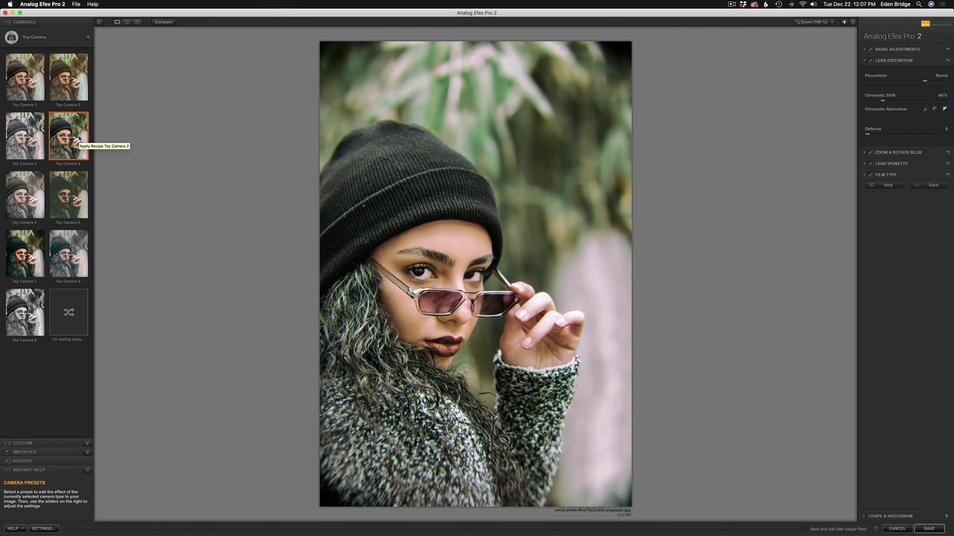
{"action": "left_click", "coordinate": [34, 188]}
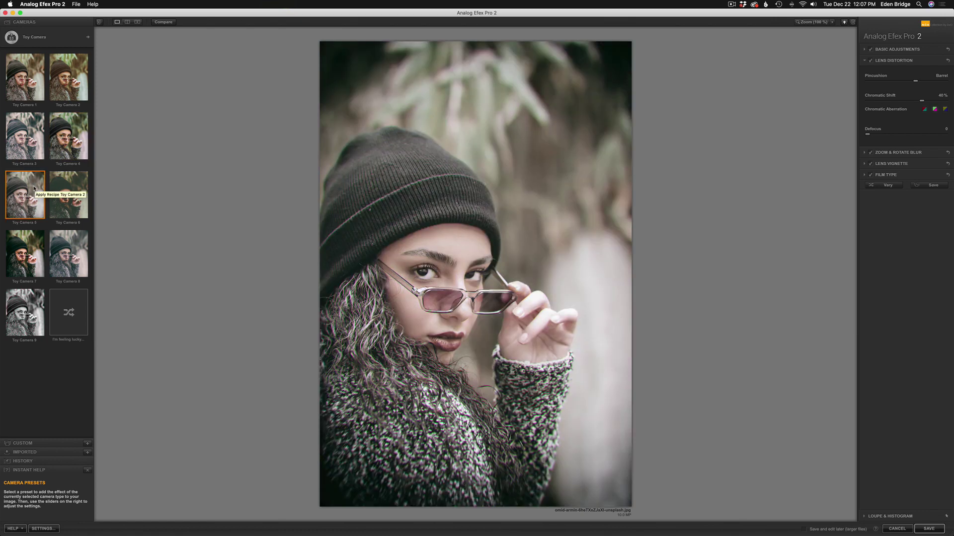
{"action": "left_click", "coordinate": [76, 194]}
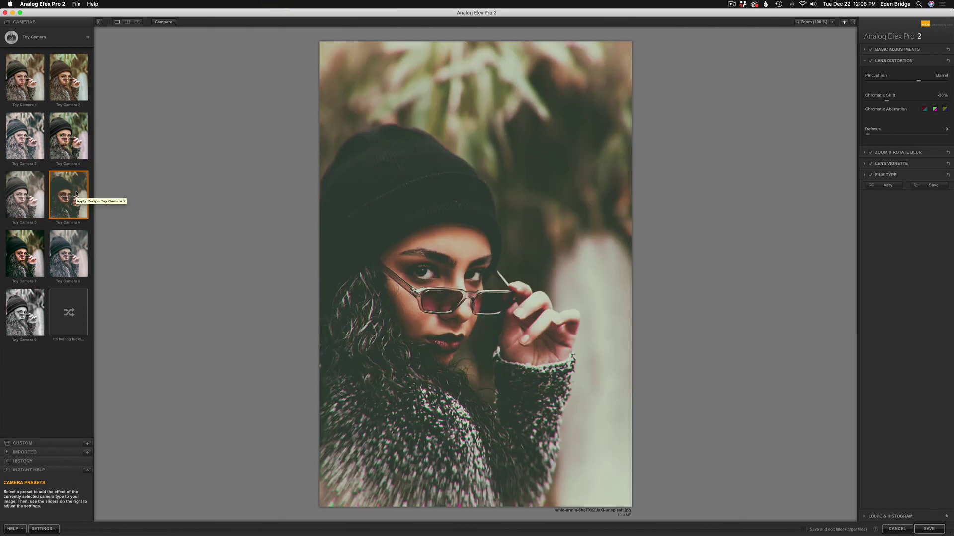
{"action": "left_click", "coordinate": [28, 255]}
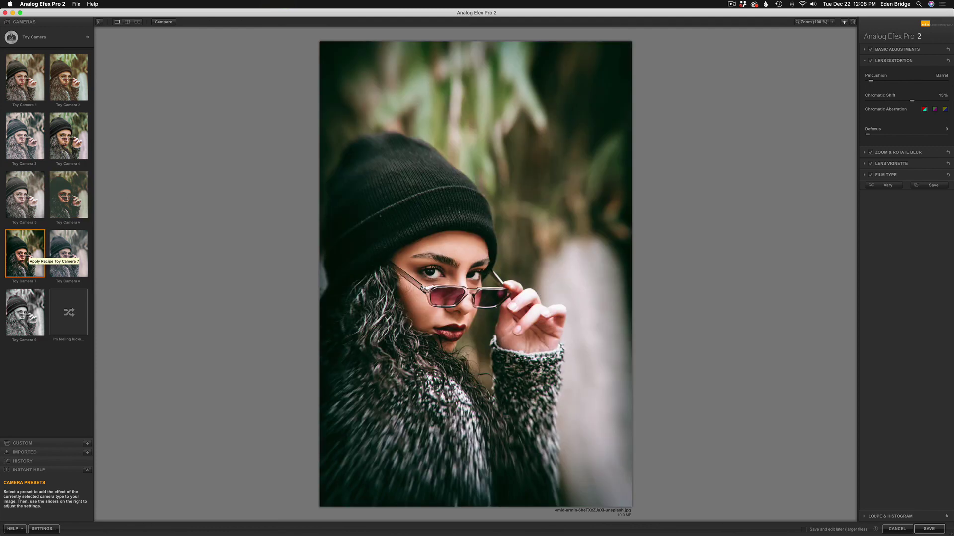
{"action": "left_click", "coordinate": [77, 243]}
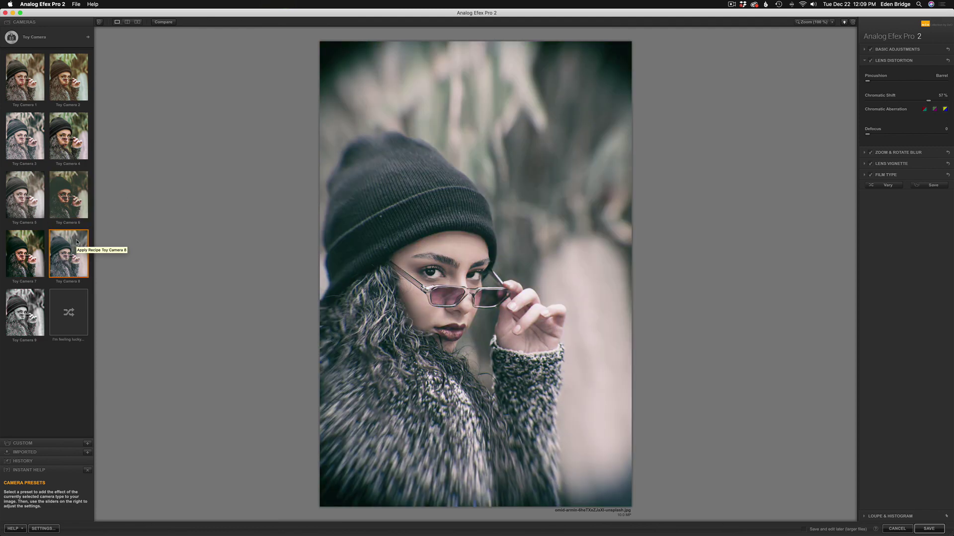
Apply Toy Camera 9, then randomize twice for Chromatic Shift 22% and Defocus 10
{"action": "left_click", "coordinate": [31, 312]}
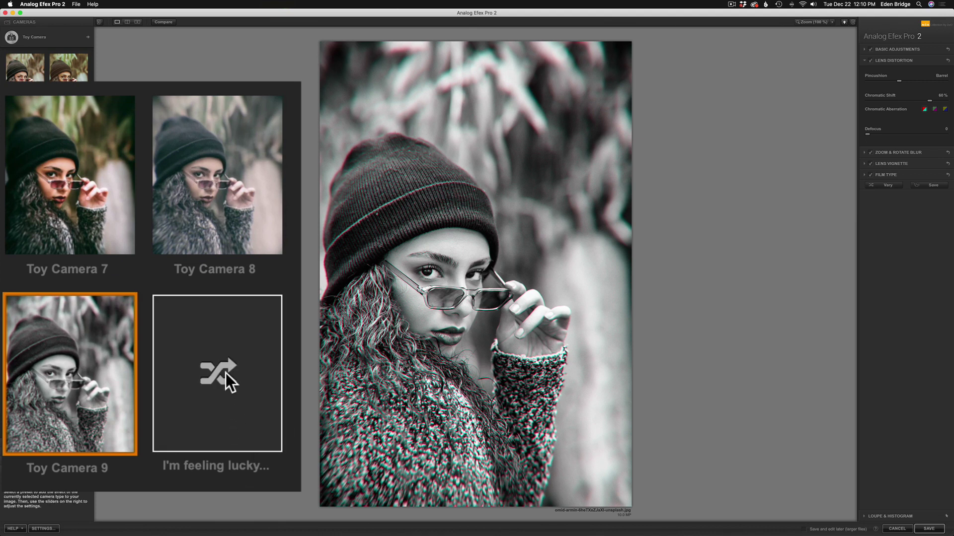
{"action": "left_click", "coordinate": [71, 313]}
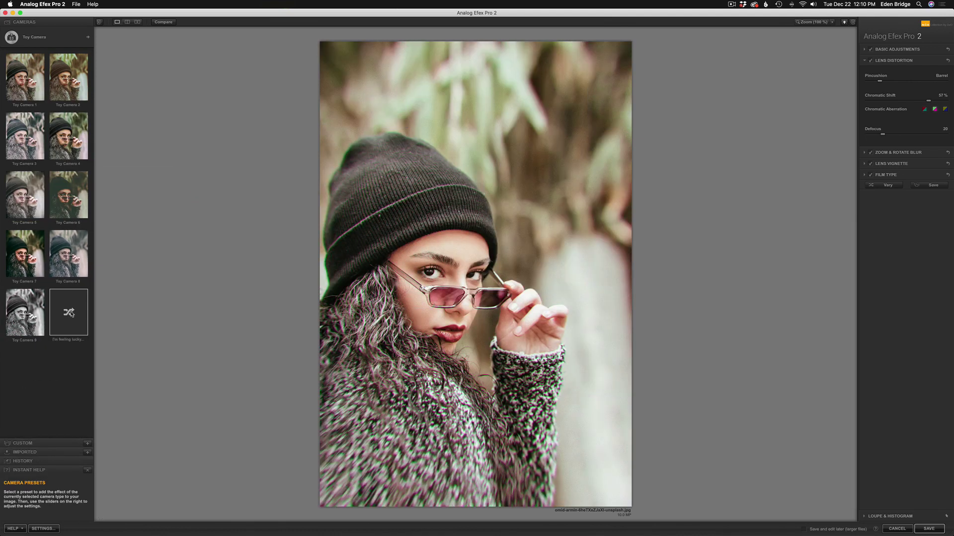
{"action": "left_click", "coordinate": [70, 312]}
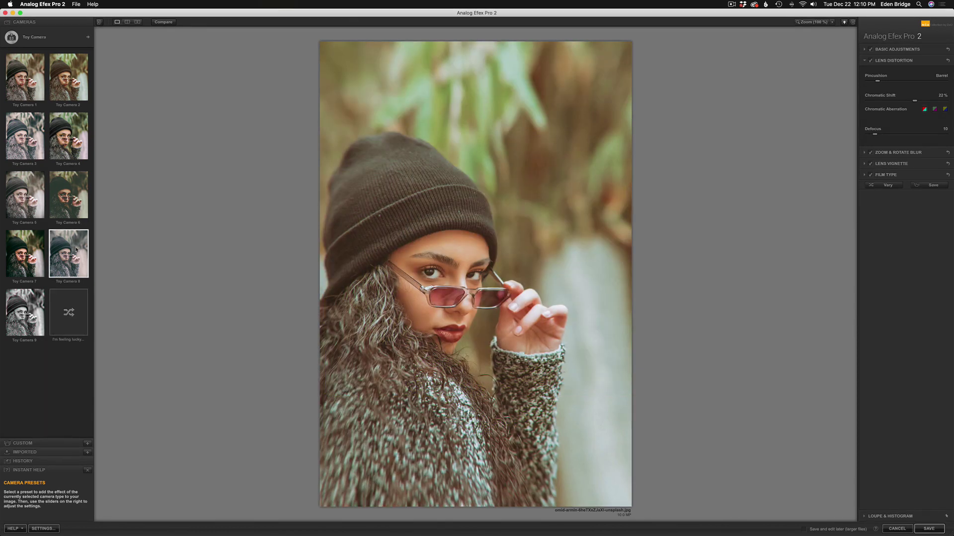
Switch to the Vintage Camera presets and preview Vintage Camera 1 through 4
{"action": "left_click", "coordinate": [88, 38]}
{"action": "left_click", "coordinate": [286, 137]}
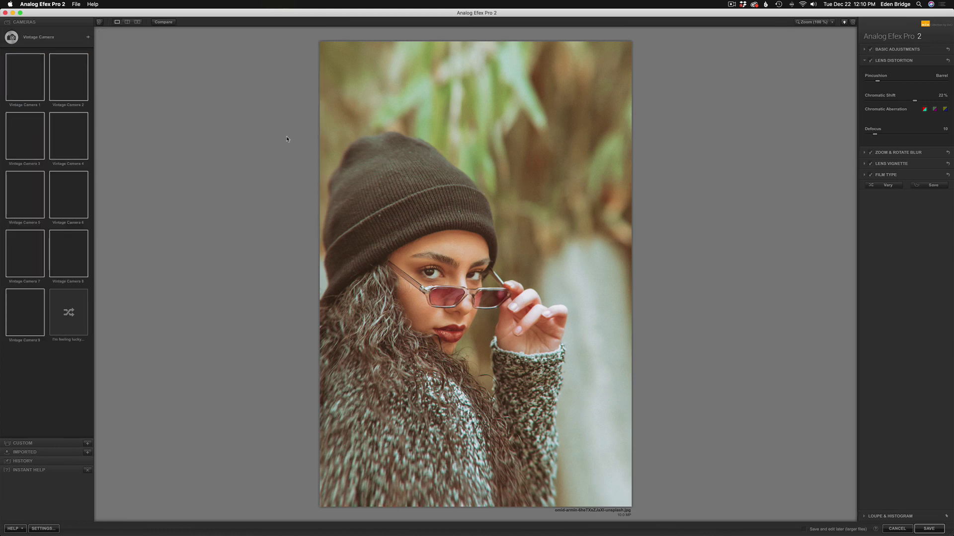
{"action": "left_click", "coordinate": [36, 66]}
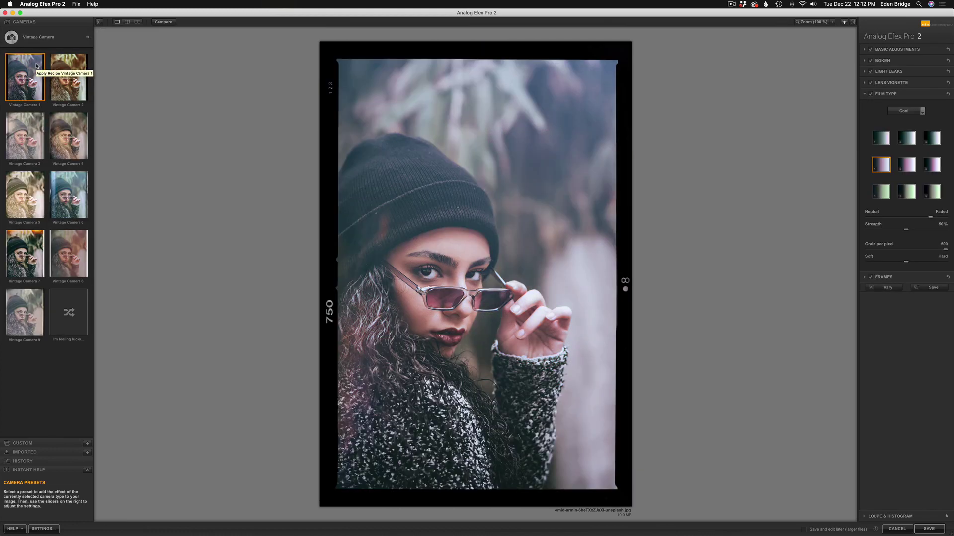
{"action": "left_click", "coordinate": [73, 79]}
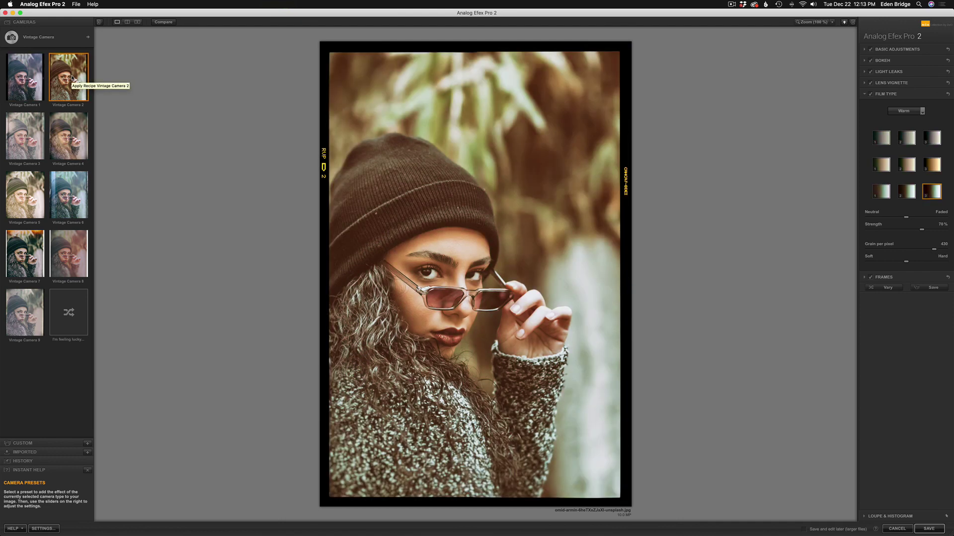
{"action": "left_click", "coordinate": [33, 123]}
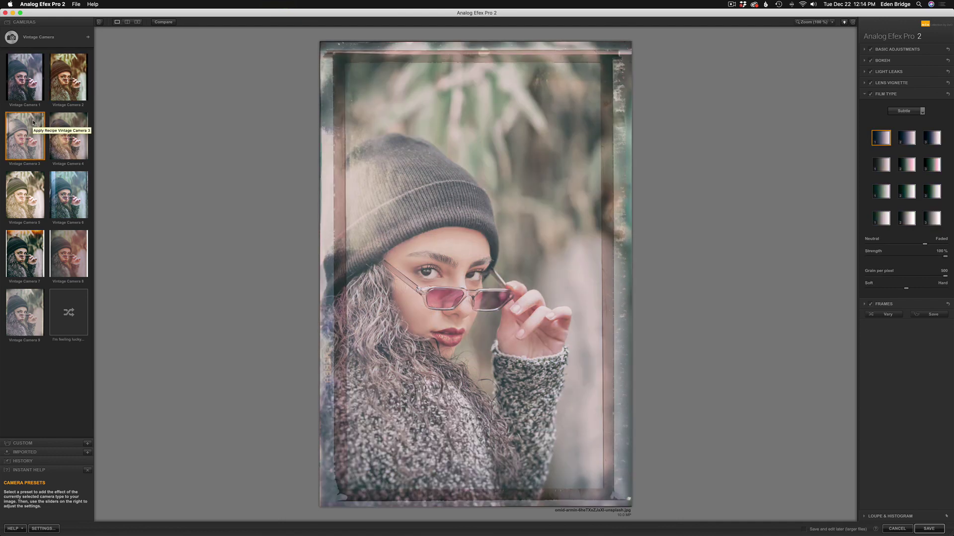
{"action": "left_click", "coordinate": [81, 127]}
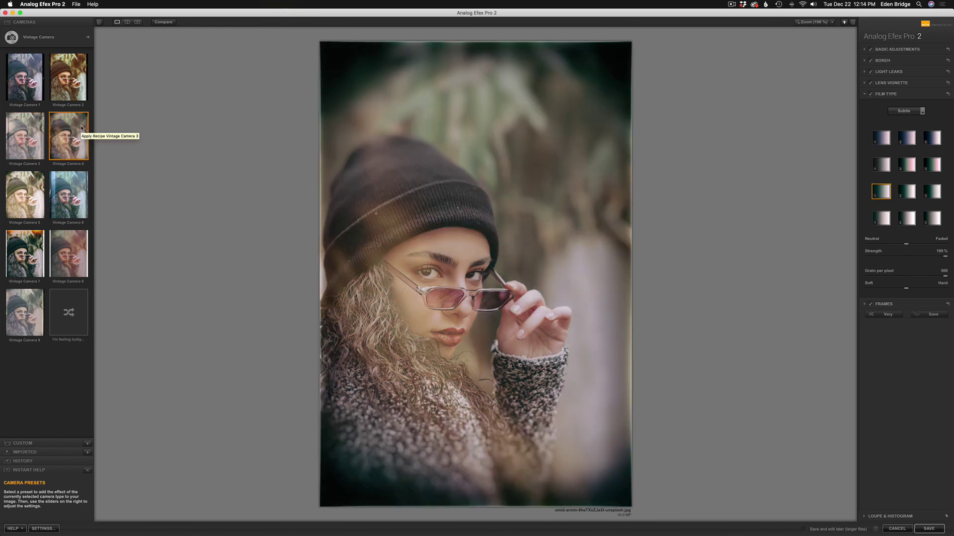
Preview Vintage Camera 5 through 8, settling on the faded, dark-framed Vintage Camera 9
{"action": "left_click", "coordinate": [34, 189]}
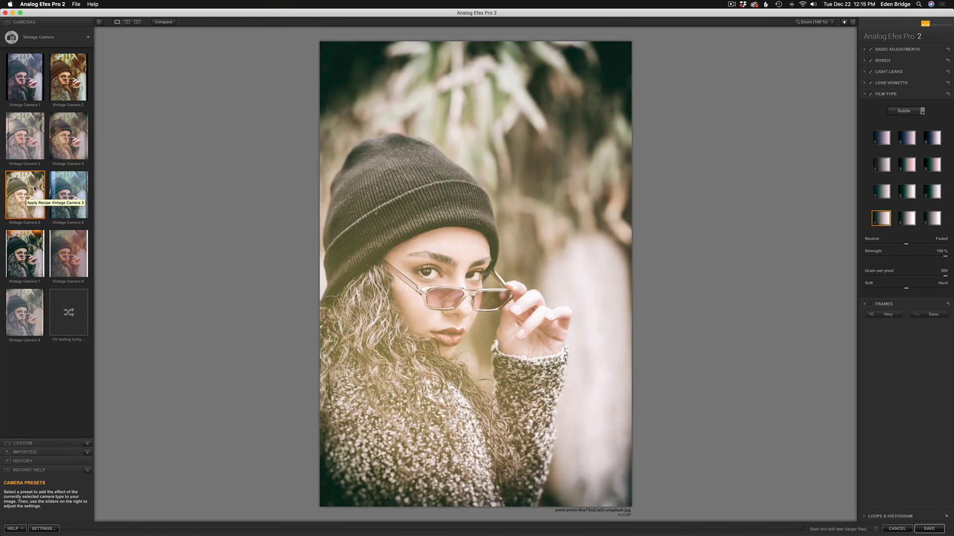
{"action": "left_click", "coordinate": [77, 189]}
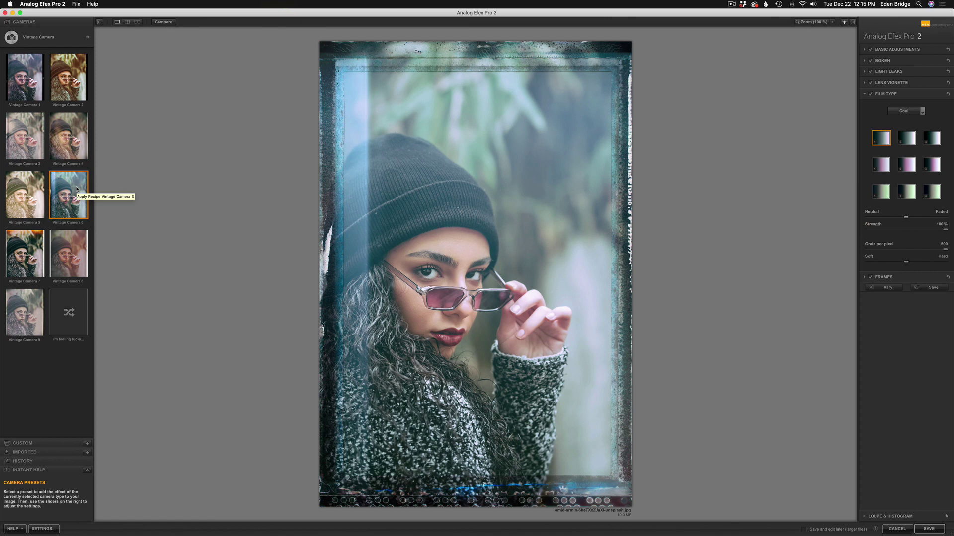
{"action": "left_click", "coordinate": [32, 259]}
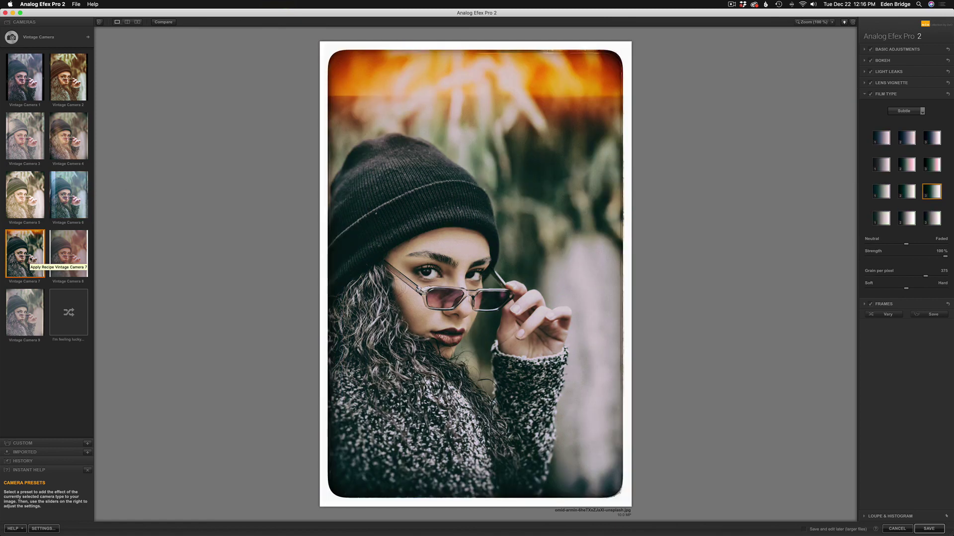
{"action": "left_click", "coordinate": [75, 252]}
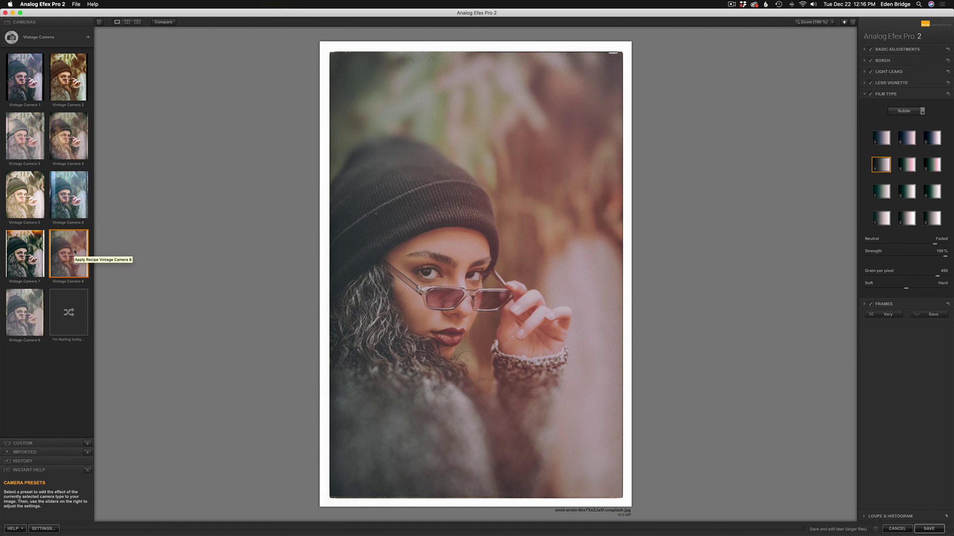
{"action": "left_click", "coordinate": [34, 302]}
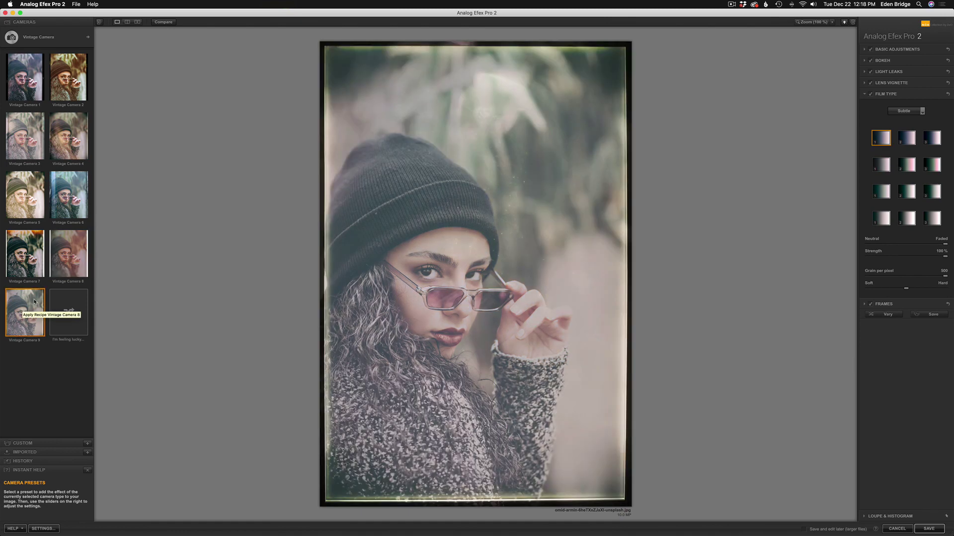
Switch to the Multilens presets and preview the Multilens 1 and 2 layouts
{"action": "left_click", "coordinate": [88, 37]}
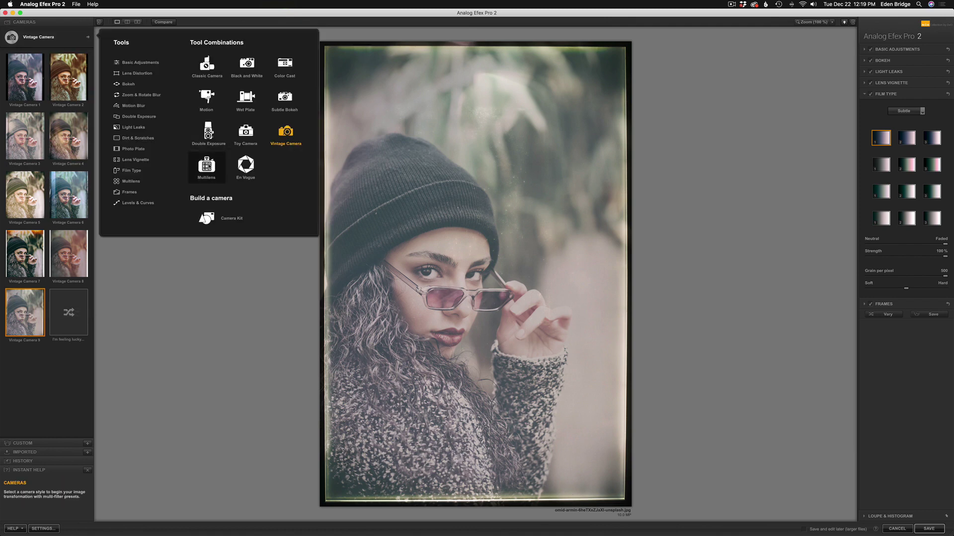
{"action": "left_click", "coordinate": [211, 171]}
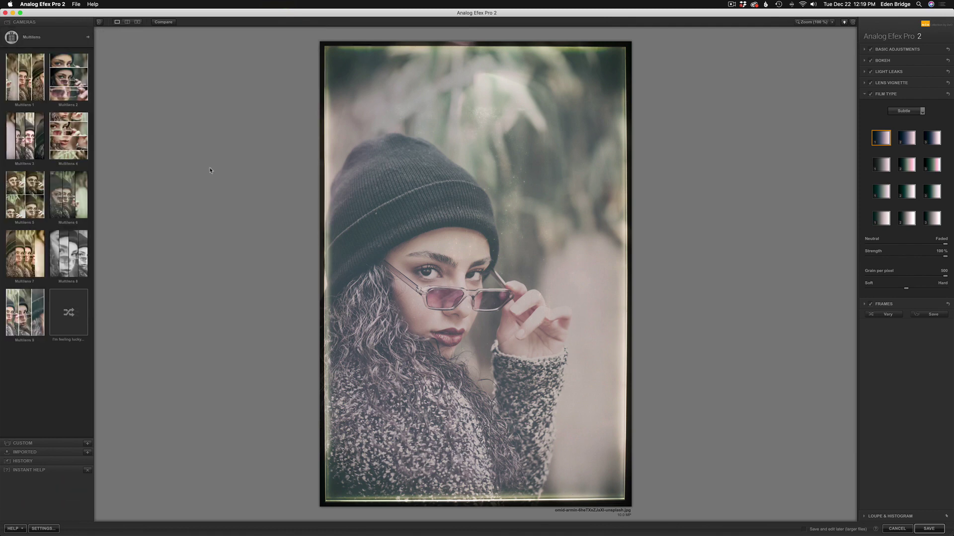
{"action": "left_click", "coordinate": [40, 73]}
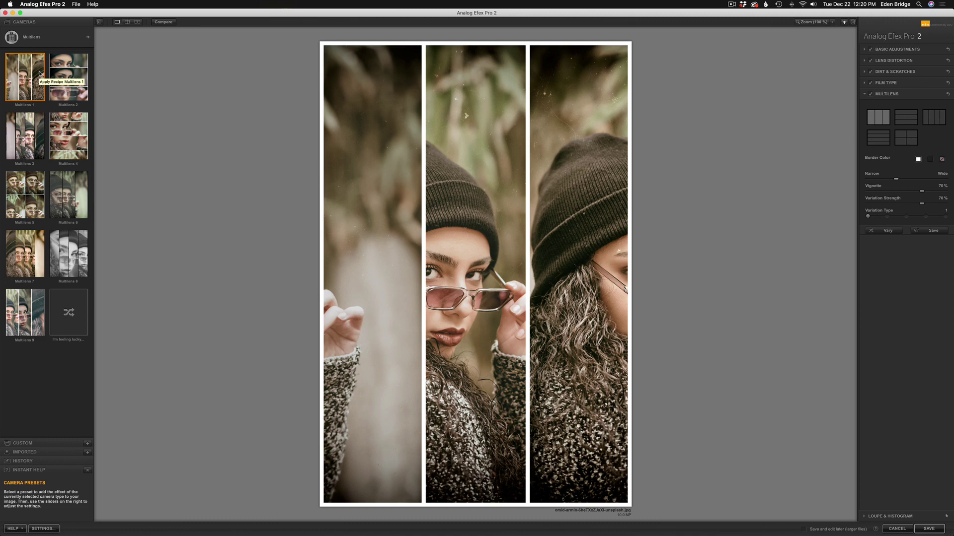
{"action": "left_click", "coordinate": [76, 78]}
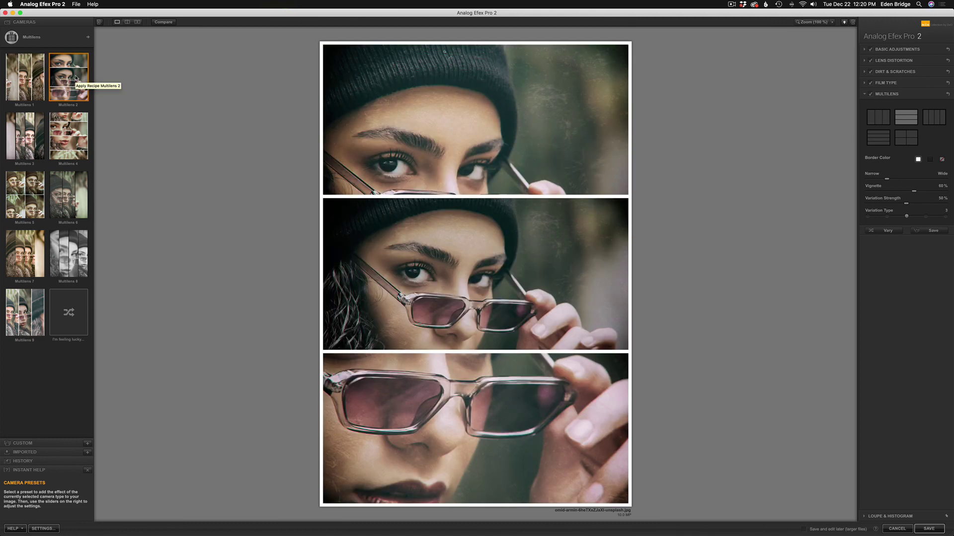
Apply Multilens 3 and shift the left strip's crop to show her hand
{"action": "left_click", "coordinate": [25, 135]}
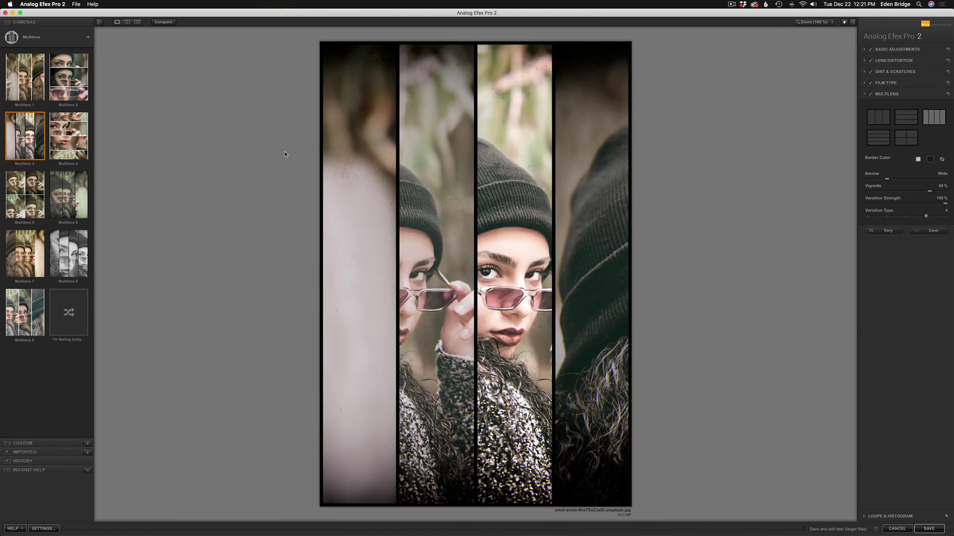
{"action": "mouse_move", "coordinate": [323, 129]}
{"action": "left_click_drag", "start_coordinate": [324, 128], "coordinate": [362, 130]}
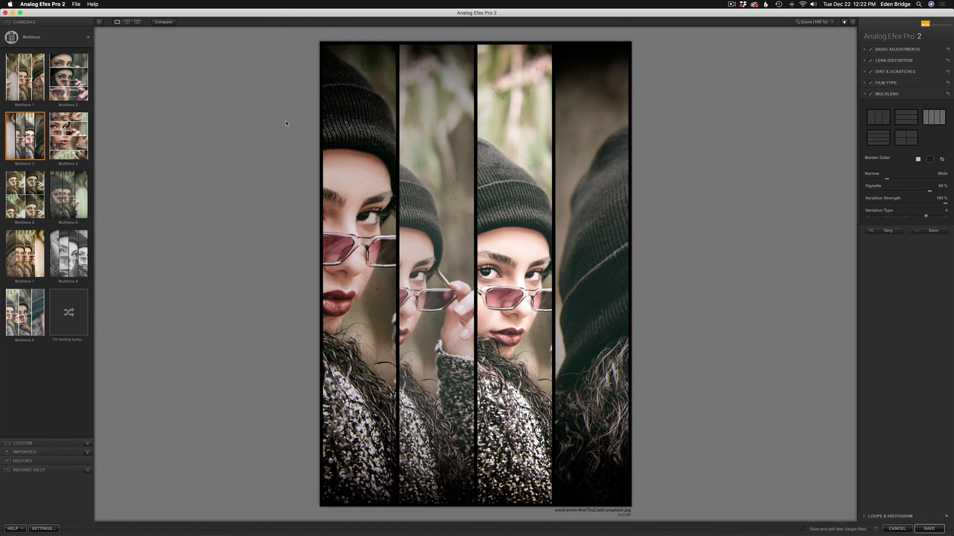
Preview Multilens 4 through 8, ending on the white-bordered Multilens 9 strips
{"action": "left_click", "coordinate": [78, 133]}
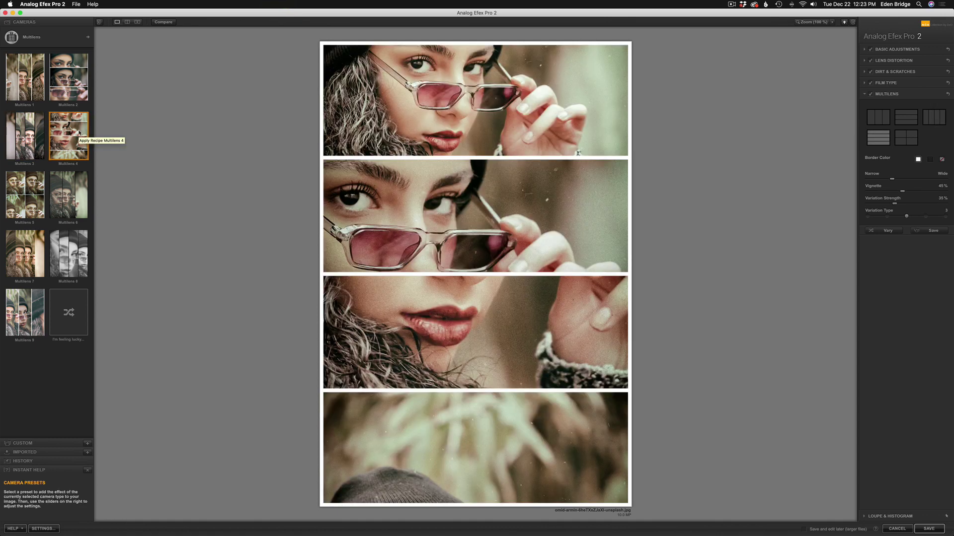
{"action": "left_click", "coordinate": [36, 197]}
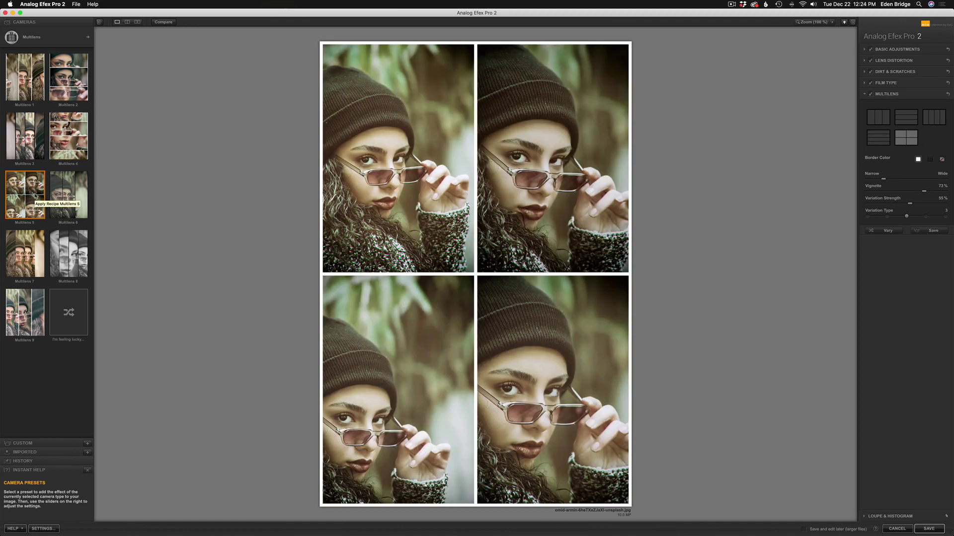
{"action": "left_click", "coordinate": [75, 194]}
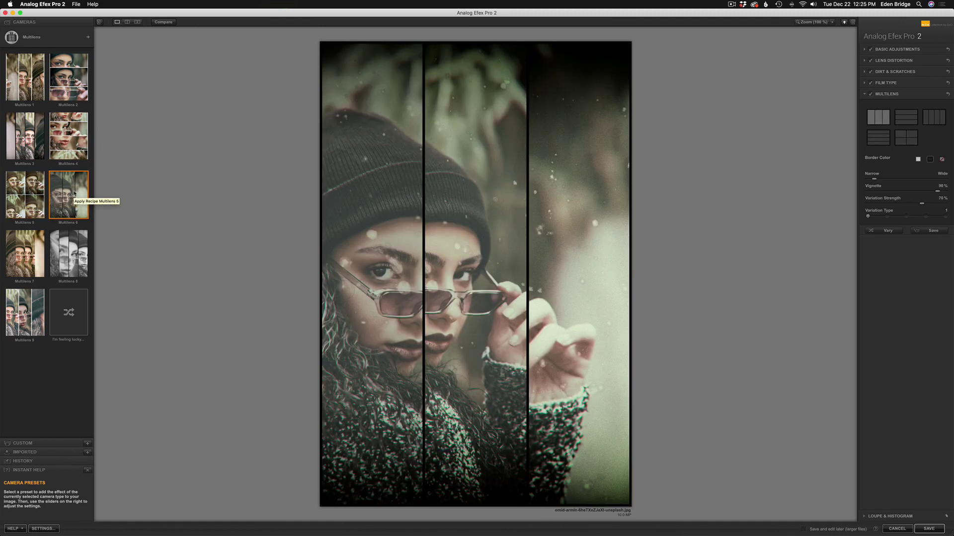
{"action": "left_click", "coordinate": [38, 243]}
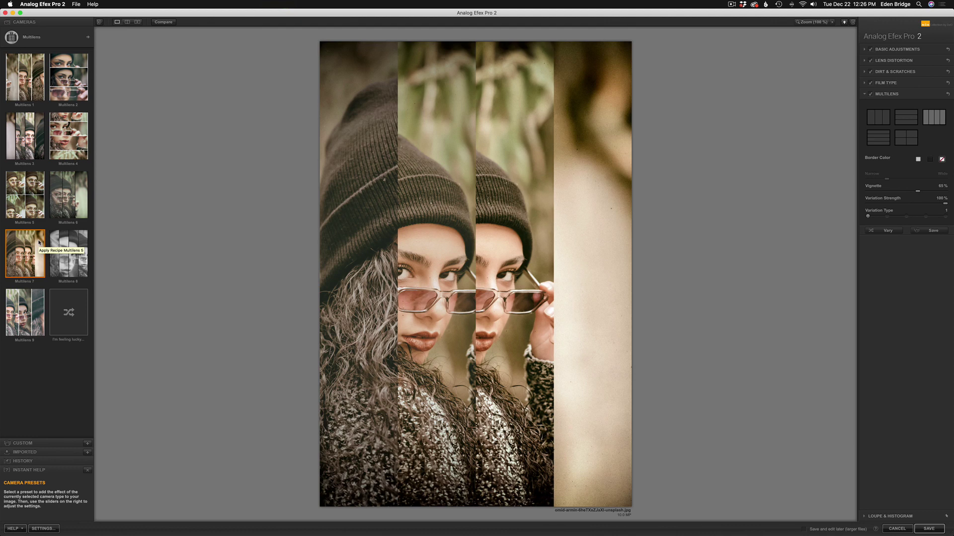
{"action": "left_click", "coordinate": [81, 244]}
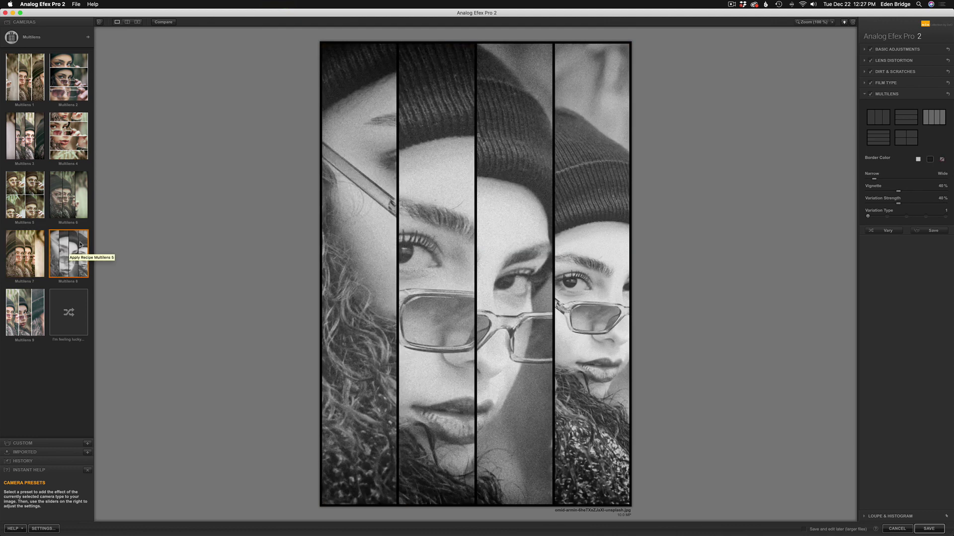
{"action": "left_click", "coordinate": [26, 299]}
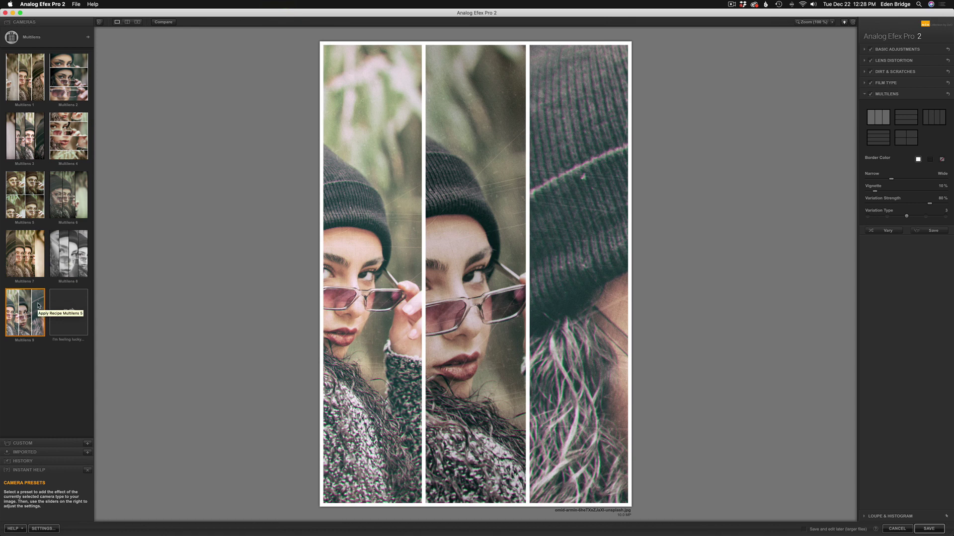
{"action": "left_click", "coordinate": [87, 38]}
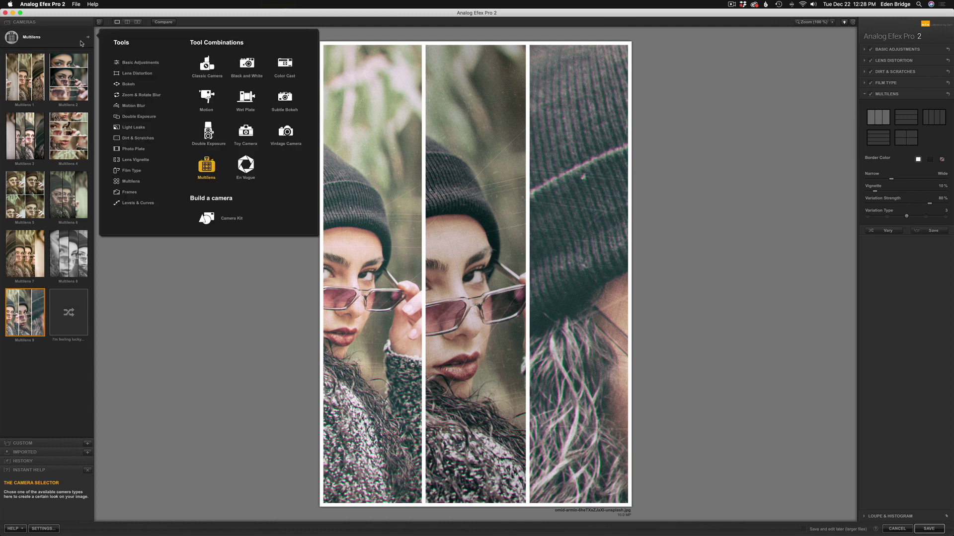
Switch to En Vogue presets and preview Another B&W 1 through Good Vibrations 5
{"action": "left_click", "coordinate": [246, 165]}
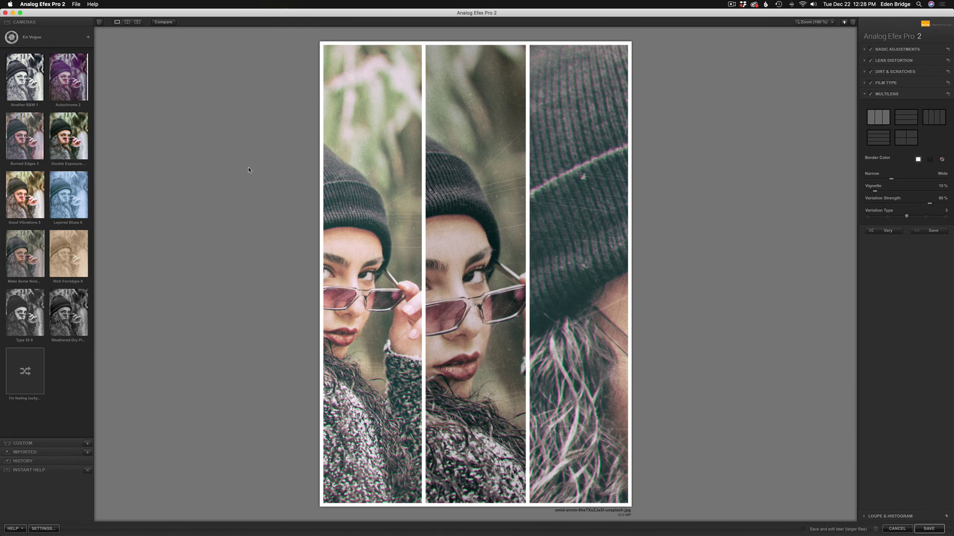
{"action": "left_click", "coordinate": [34, 65]}
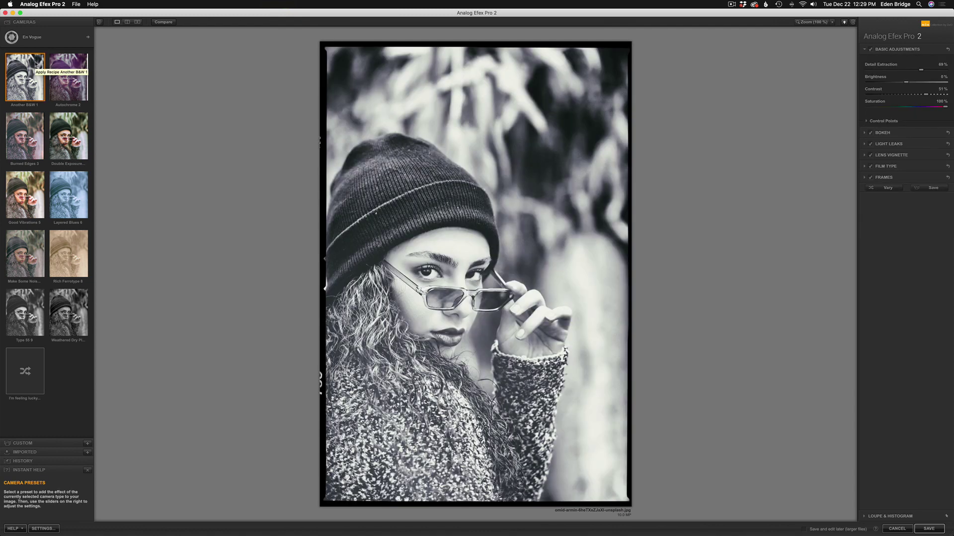
{"action": "left_click", "coordinate": [73, 73]}
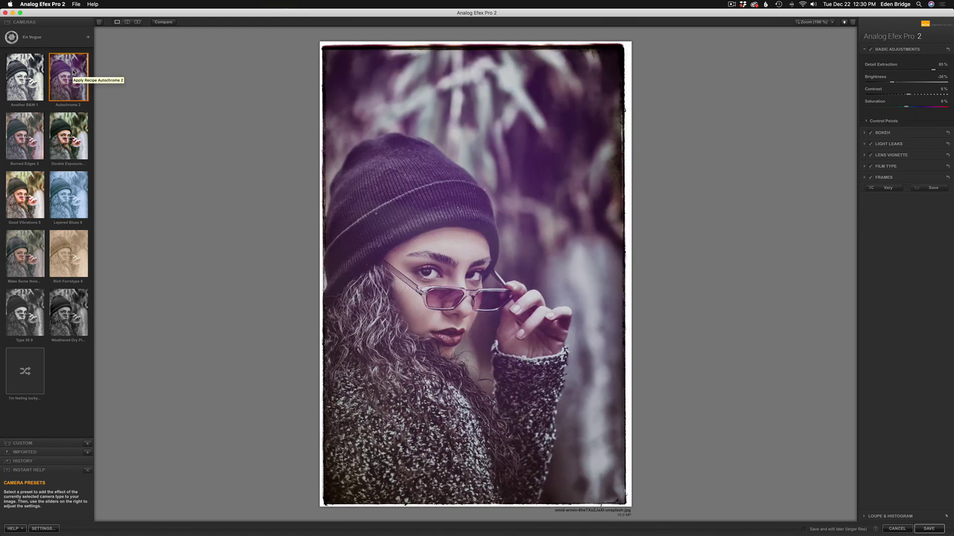
{"action": "left_click", "coordinate": [38, 130]}
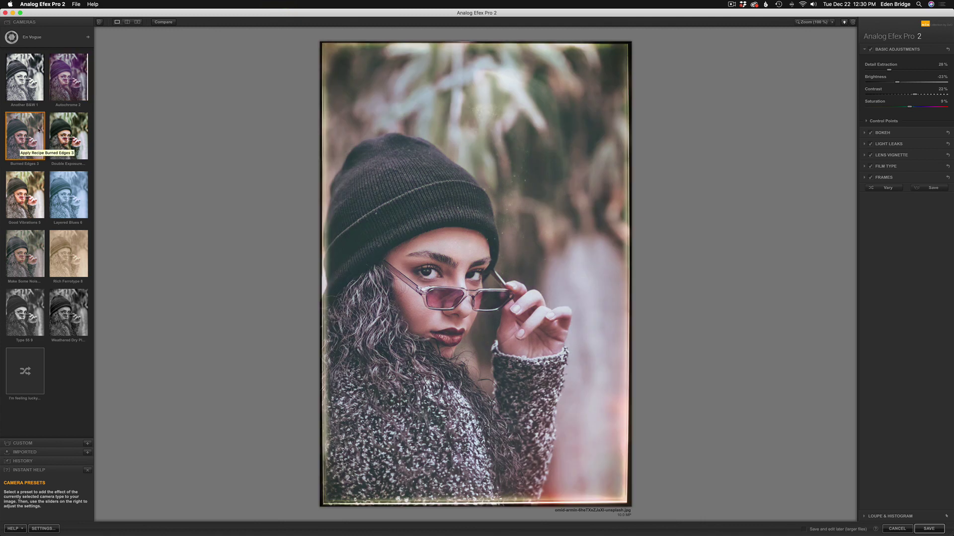
{"action": "left_click", "coordinate": [79, 125]}
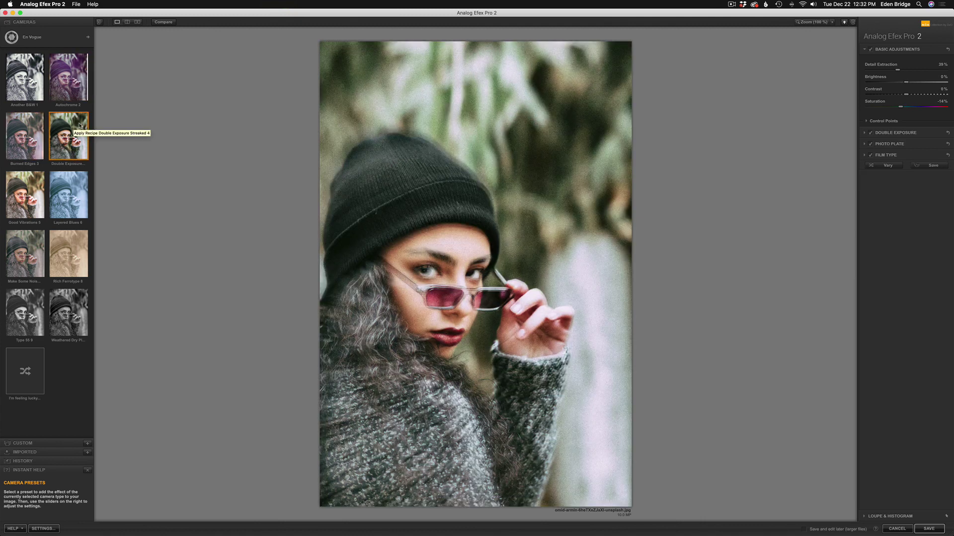
{"action": "left_click", "coordinate": [35, 183]}
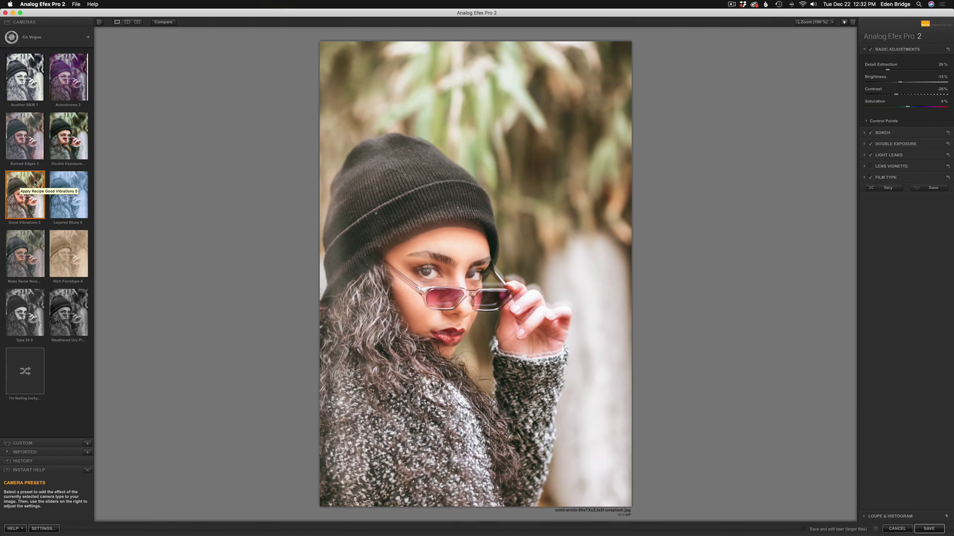
Preview Layered Blues 6 through Type 55 9, ending on Weathered Dry Plate 10
{"action": "left_click", "coordinate": [74, 190]}
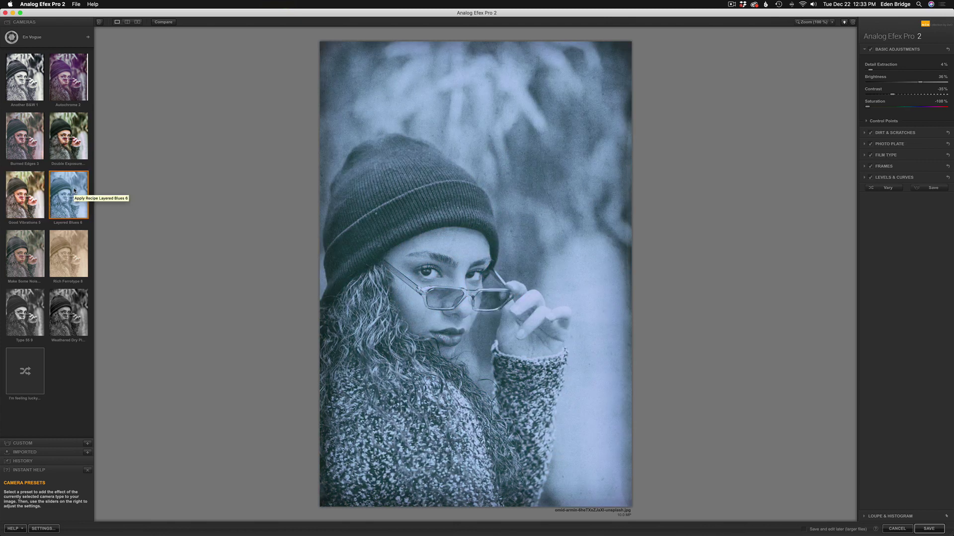
{"action": "left_click", "coordinate": [38, 244]}
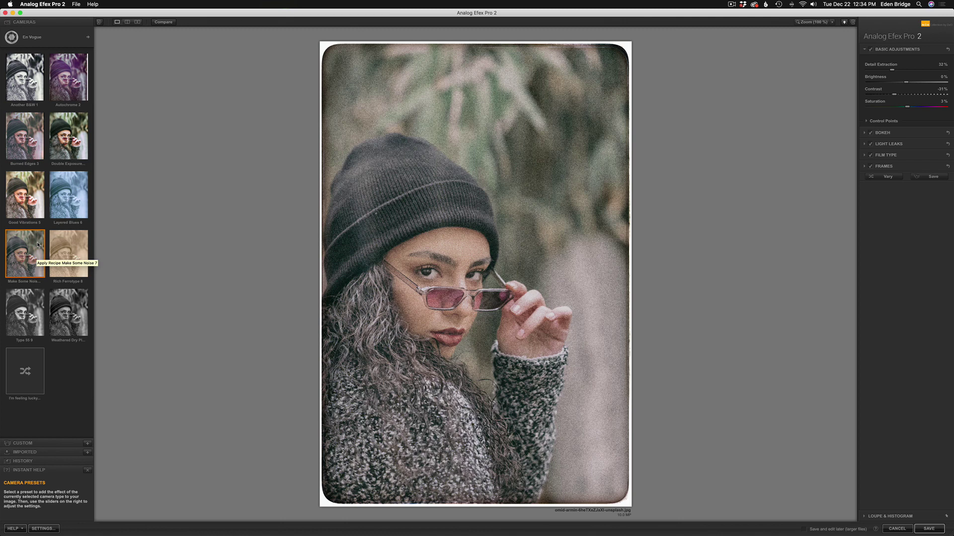
{"action": "left_click", "coordinate": [80, 240]}
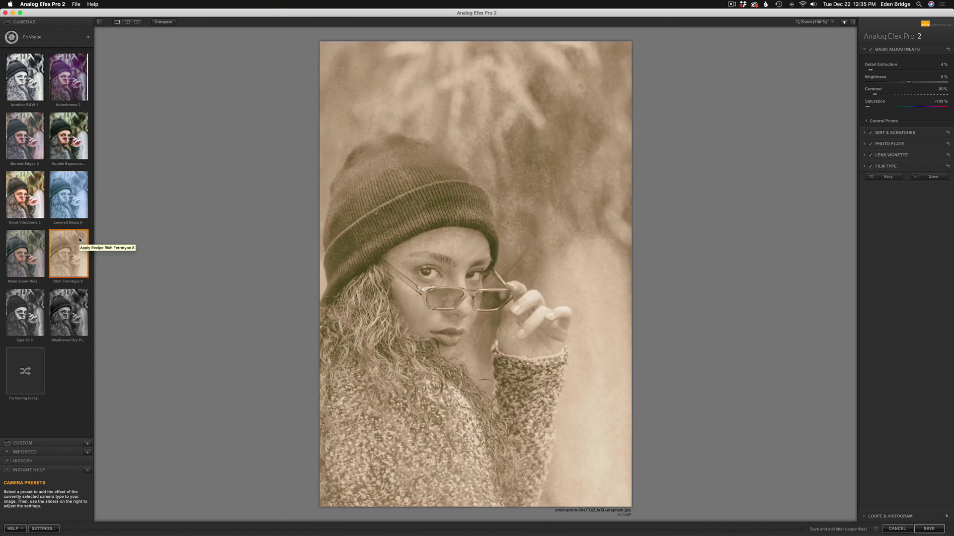
{"action": "left_click", "coordinate": [29, 301]}
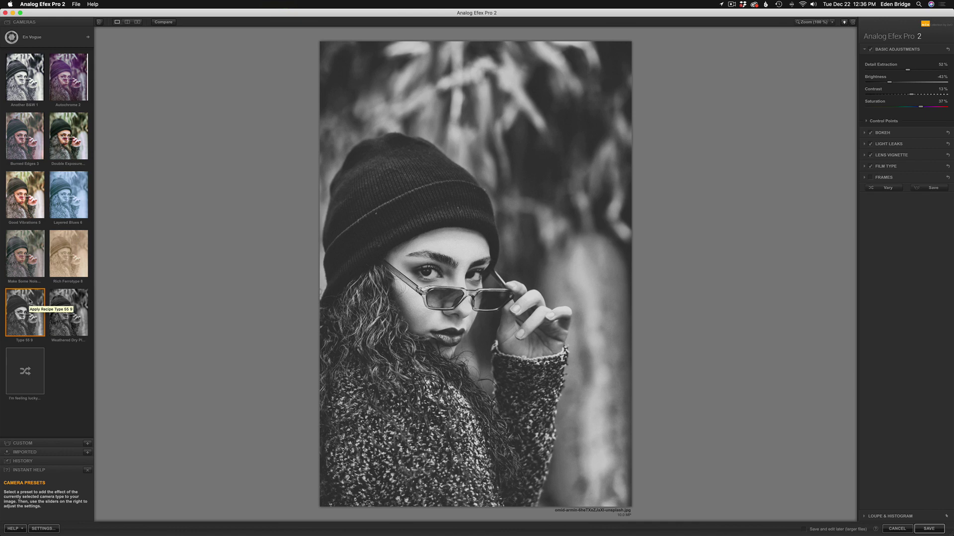
{"action": "left_click", "coordinate": [81, 301]}
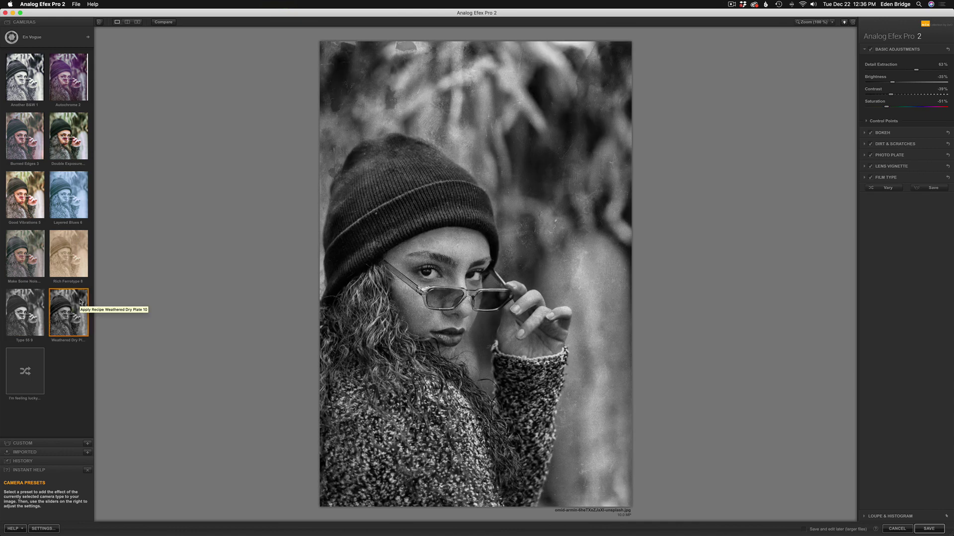